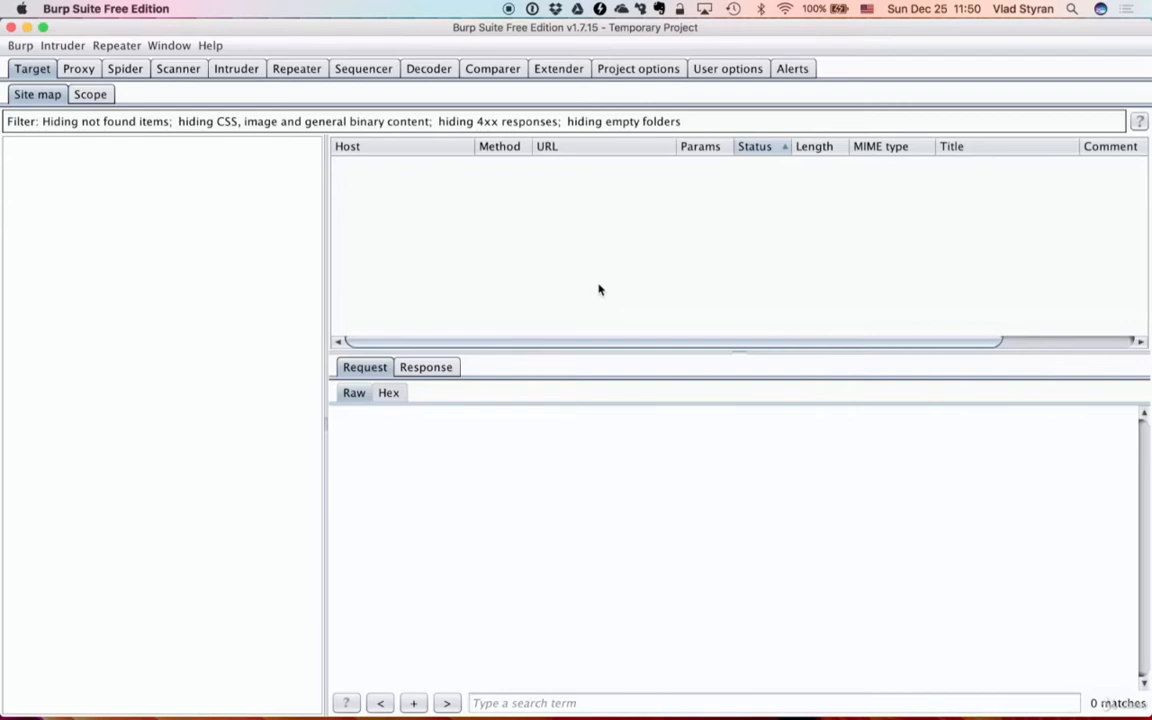
key(super+Tab)
key(super+Tab)
key(super+Tab)
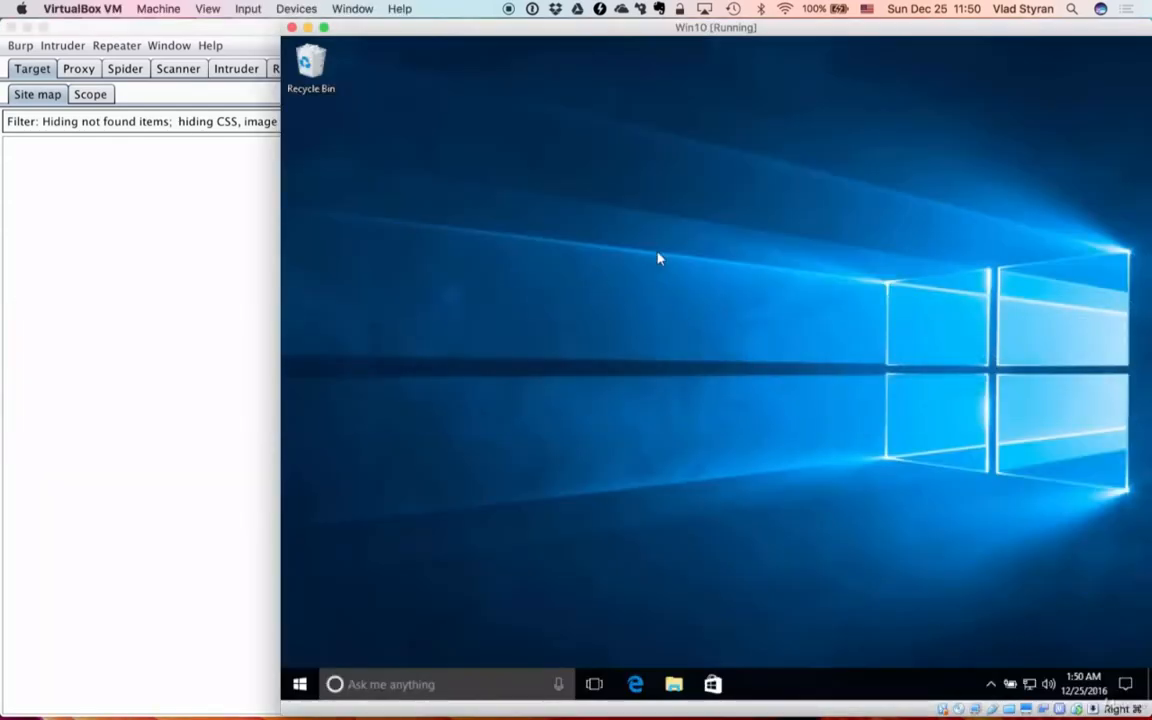
click(125, 271)
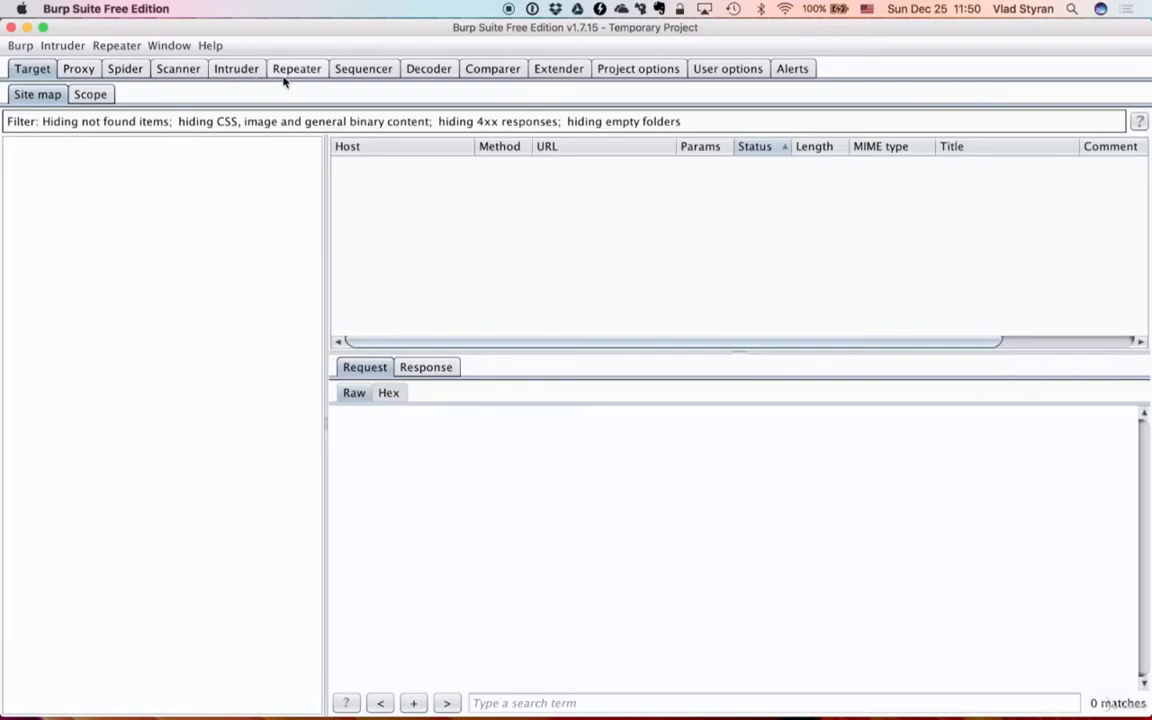
click(188, 74)
click(124, 69)
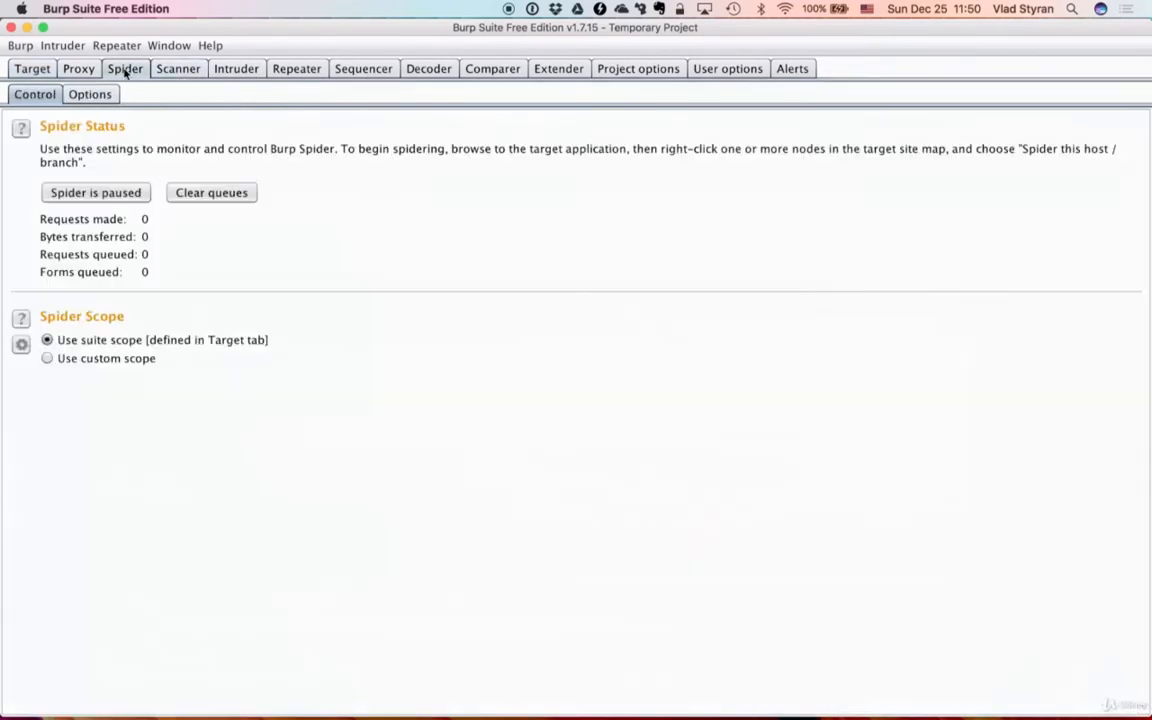
Start a new proxy listener in the Proxy options and bind it to the specific address 192.168.234.222
click(79, 69)
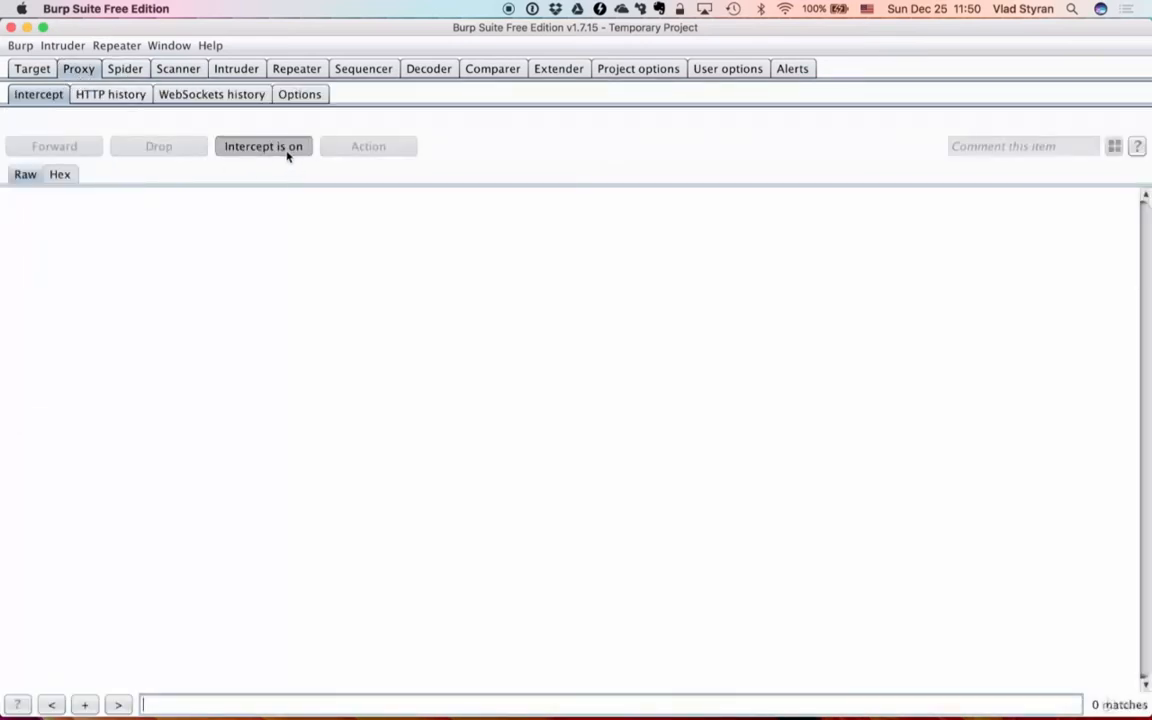
click(302, 98)
click(72, 179)
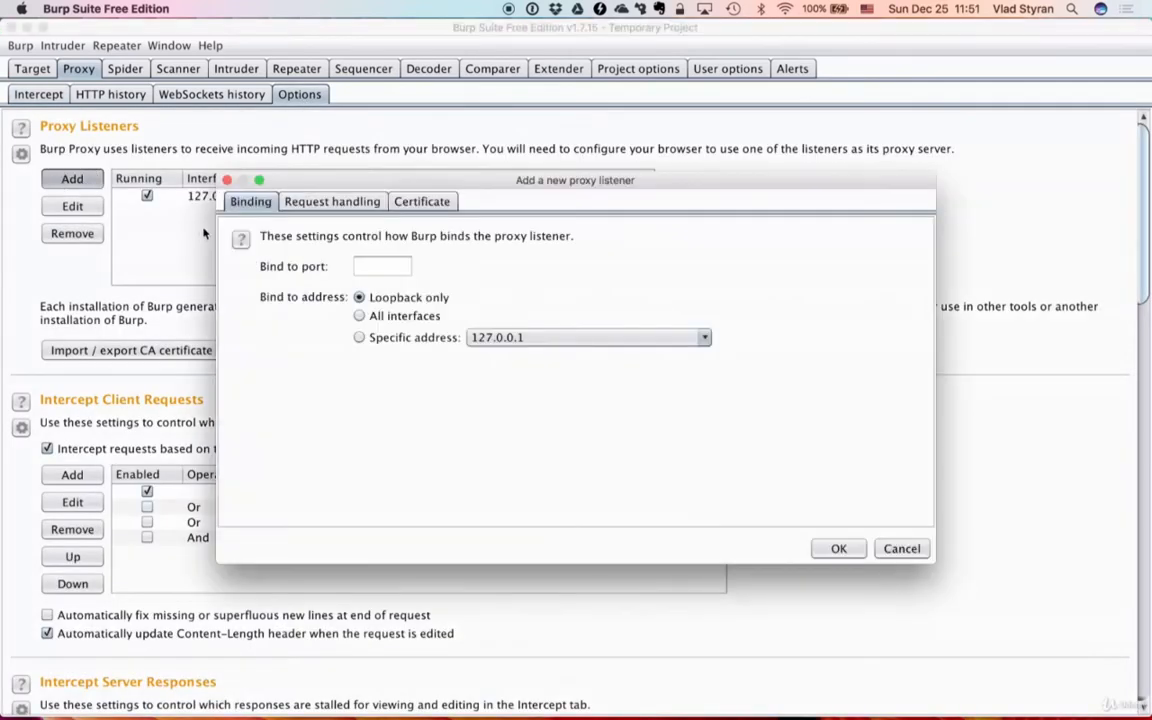
click(403, 340)
click(514, 339)
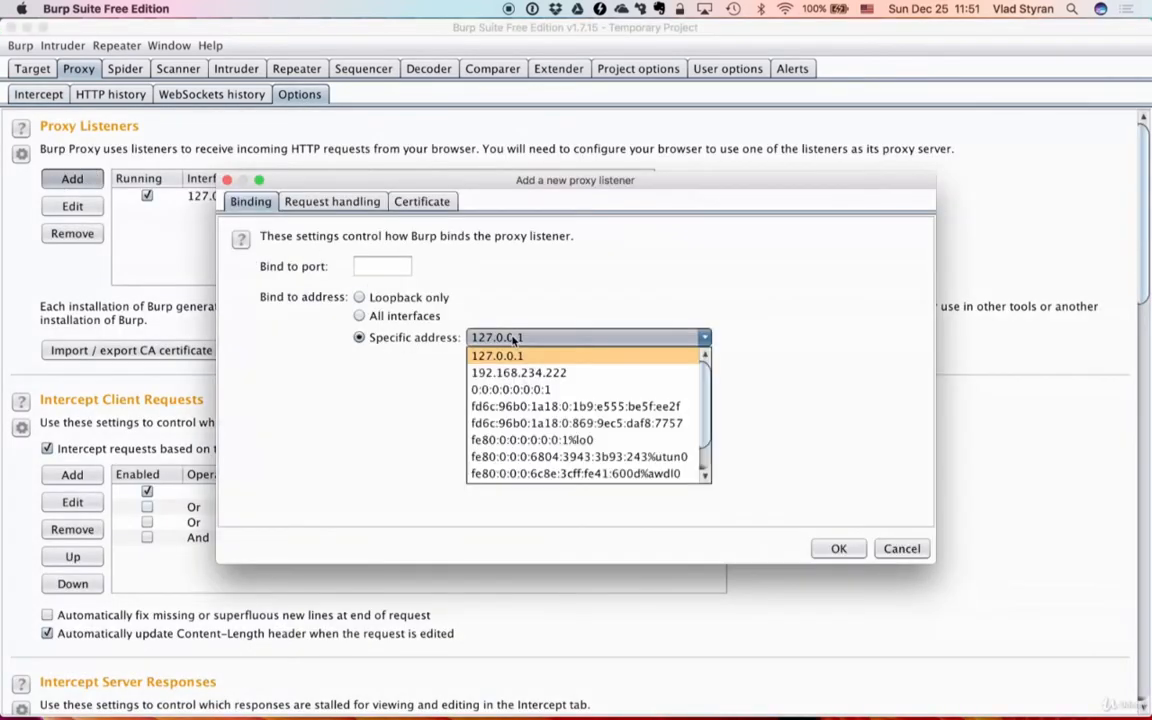
click(509, 370)
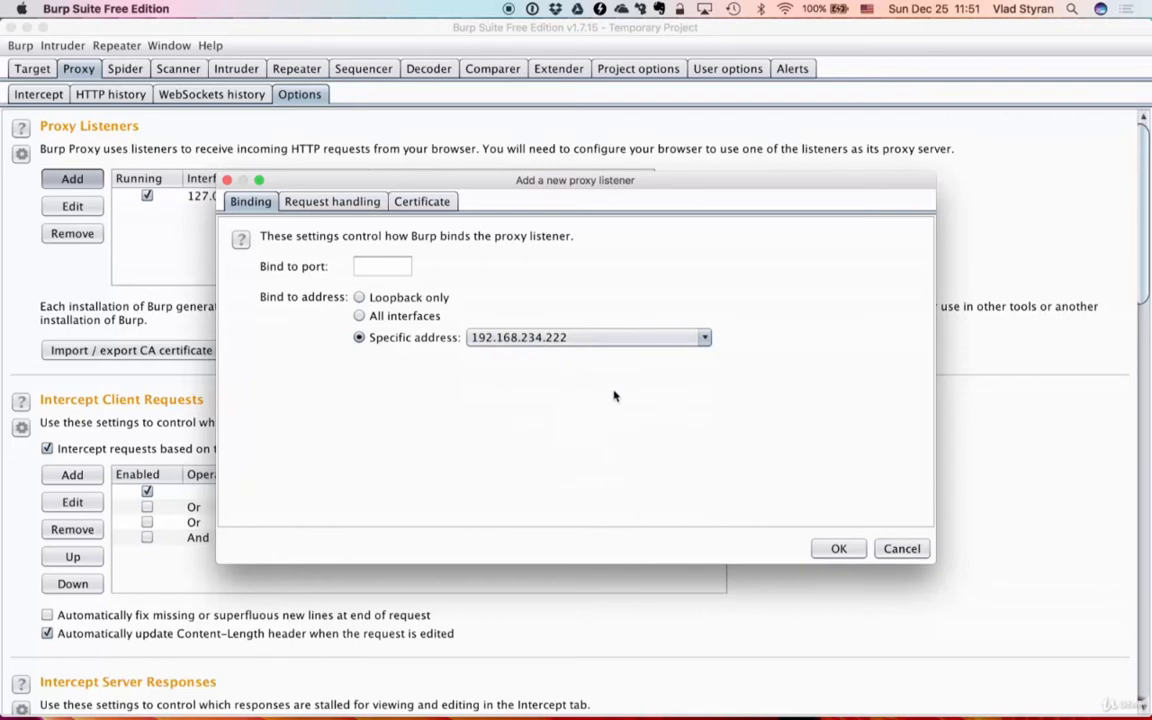
Set the new listener's port to 8082, save it and allow Burp Suite to accept incoming network connections
click(828, 548)
click(398, 266)
text(8082)
click(839, 549)
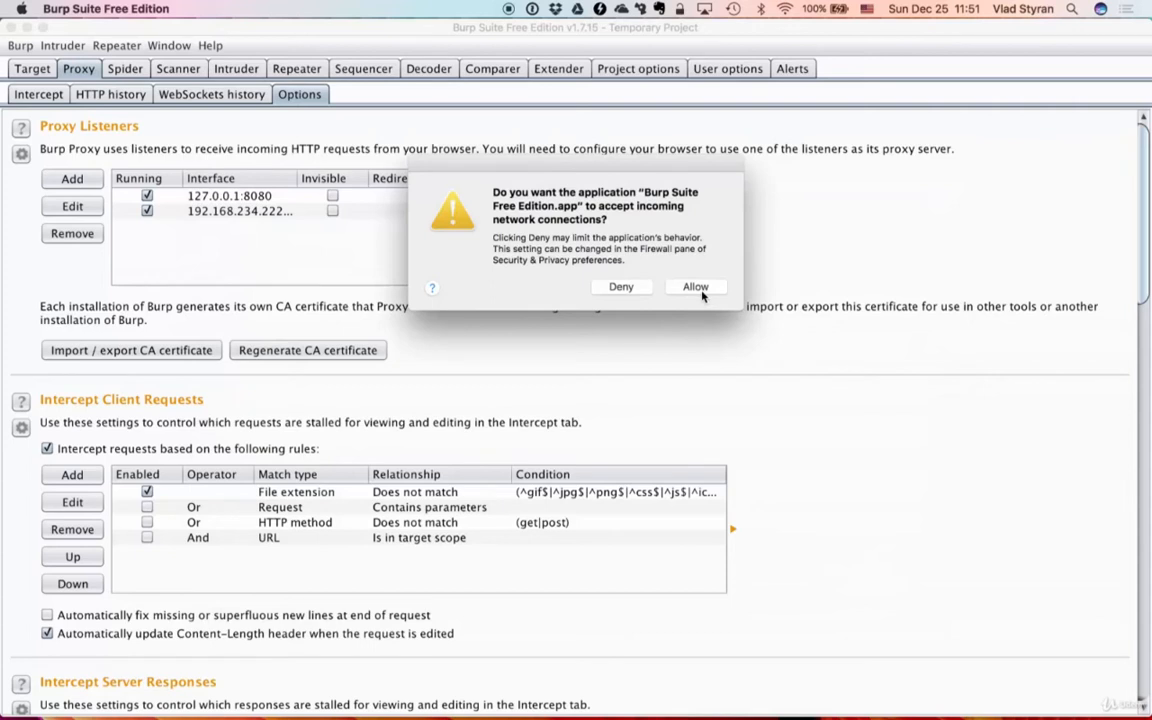
click(695, 287)
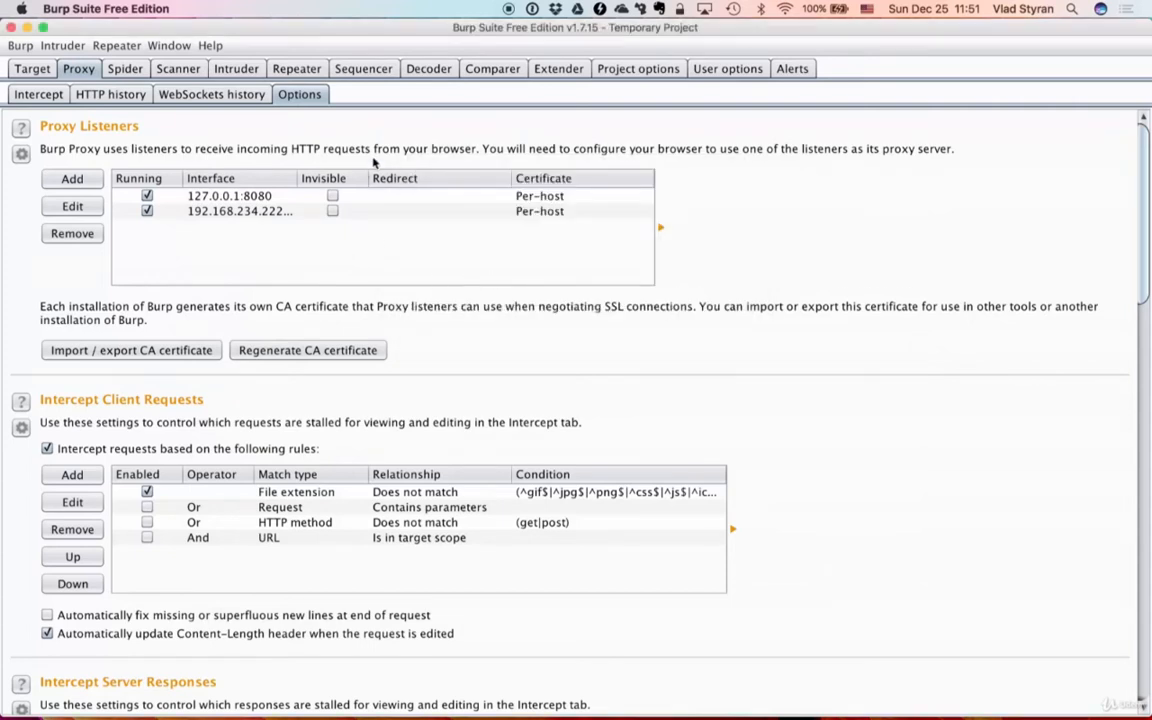
Show the proxy's HTTP history, and in the Win10 virtual machine search for "proxy" and open the LAN settings of the proxy server configuration
click(114, 101)
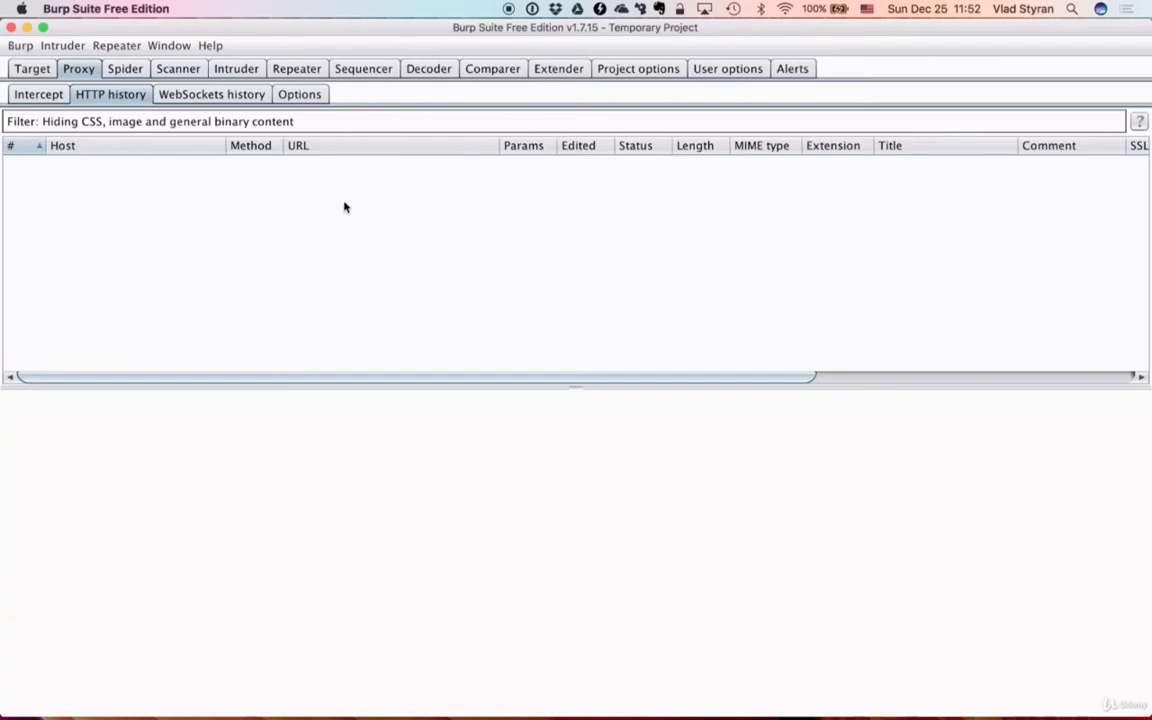
key(super+Tab)
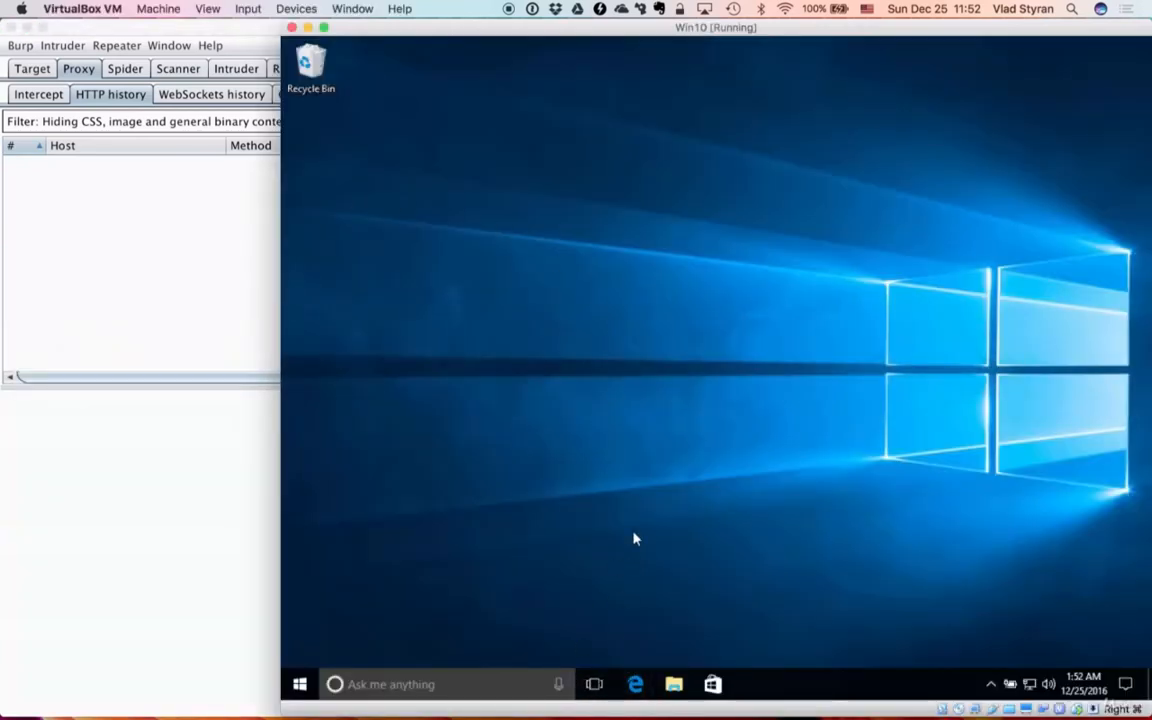
key(super)
text(p)
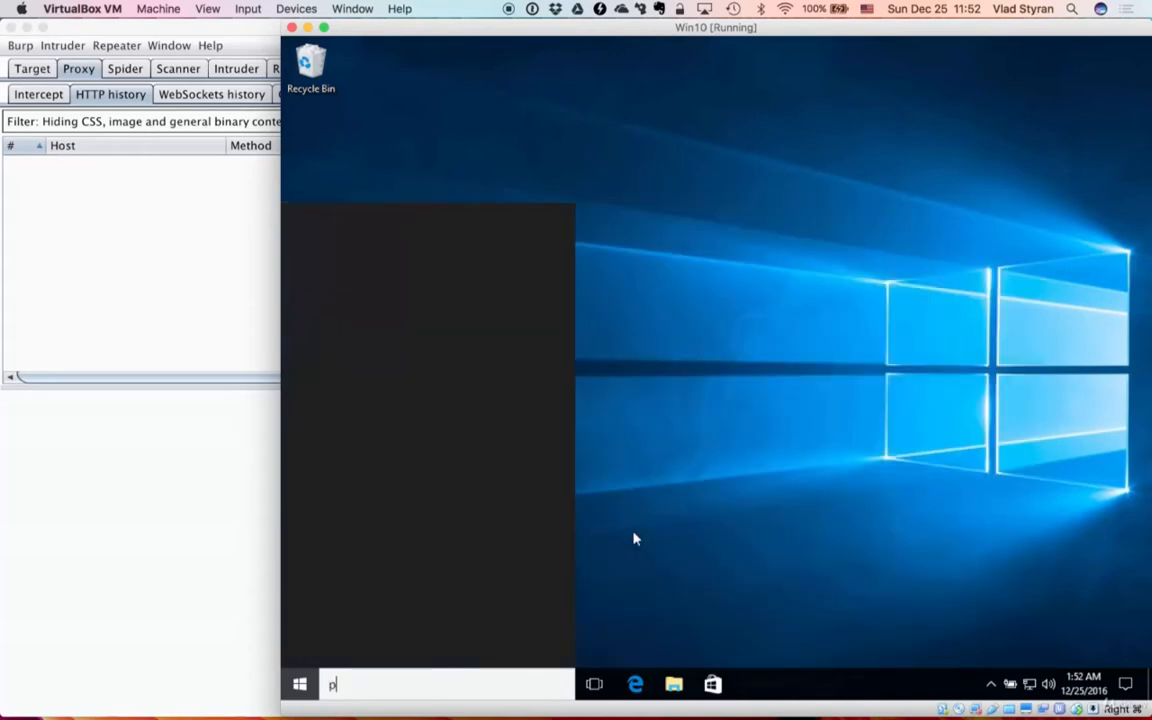
text(roxy)
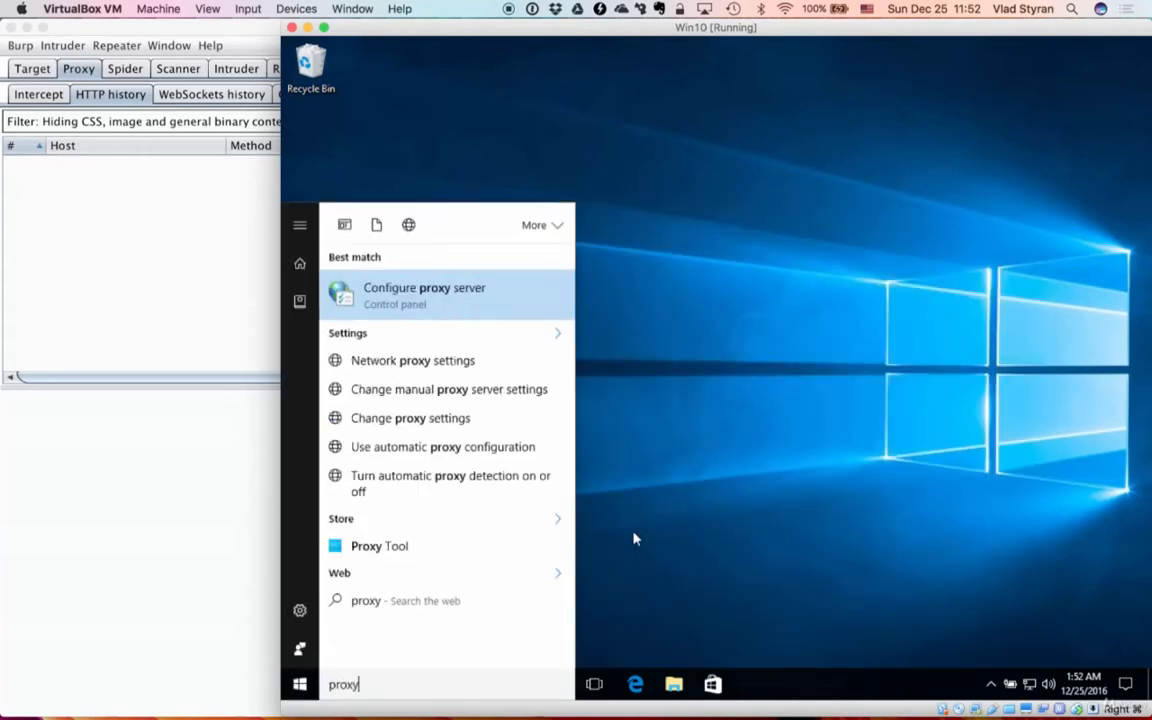
key(Return)
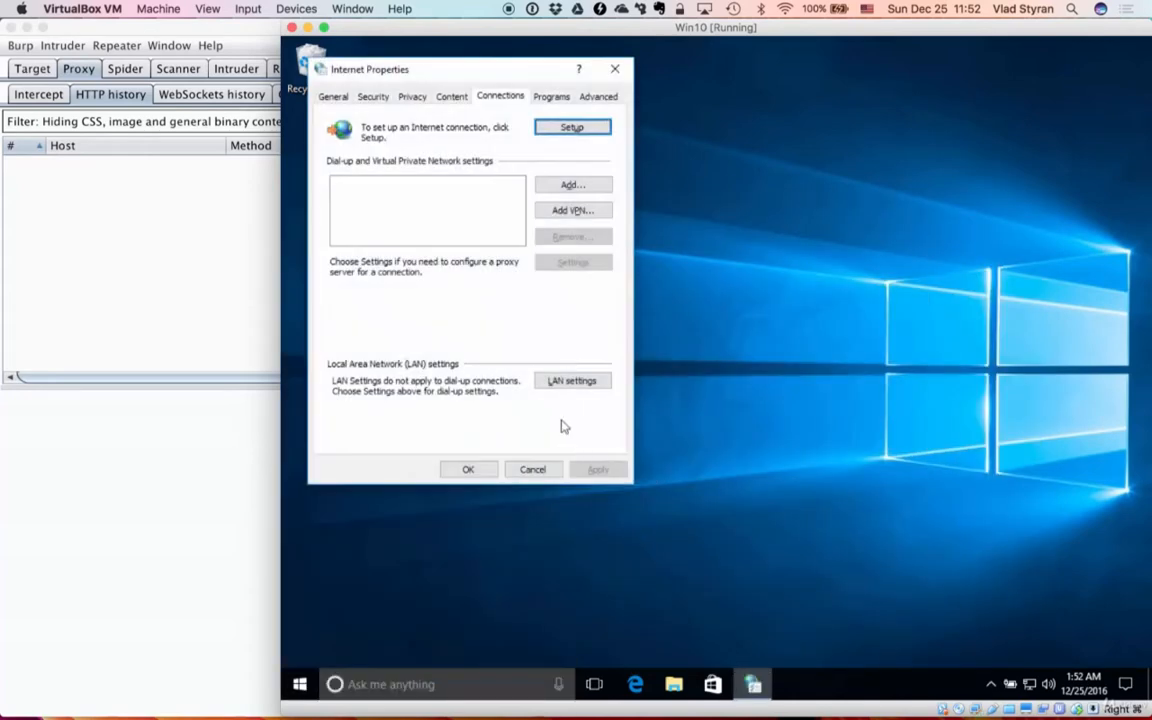
click(571, 377)
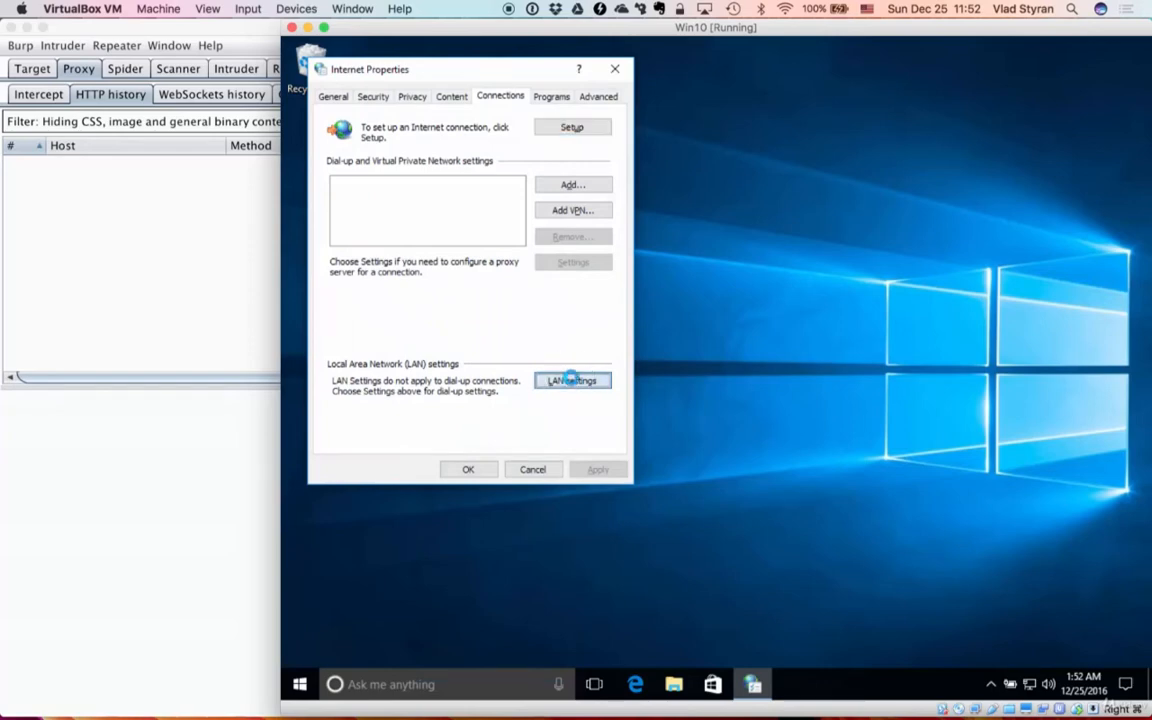
Enable a LAN proxy server with address 192.168.234.222 and port 8082, and accept the Internet Properties changes
click(398, 246)
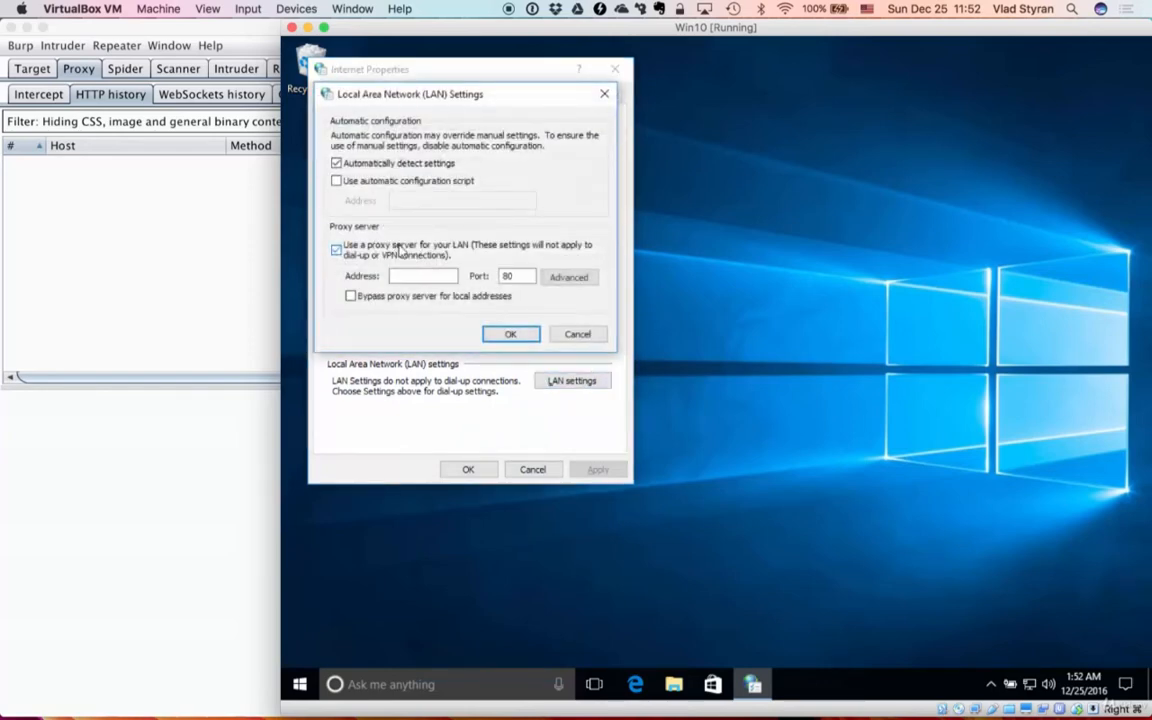
click(405, 274)
text(192)
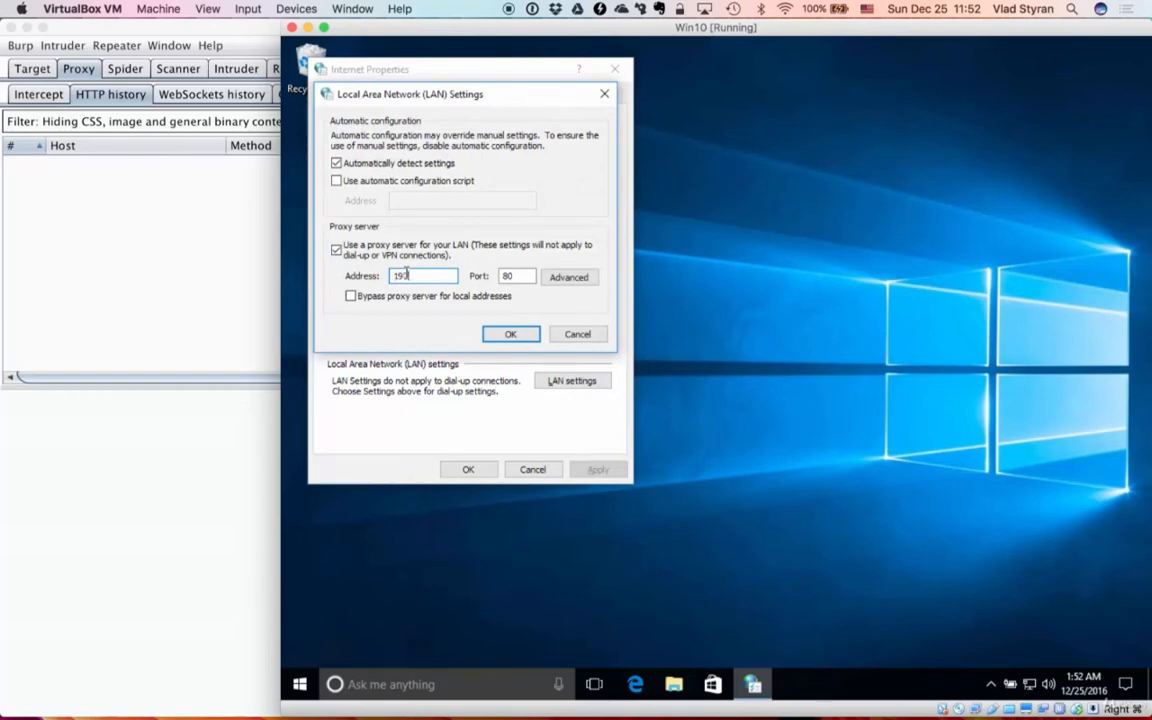
text(.168.234.222)
key(Tab)
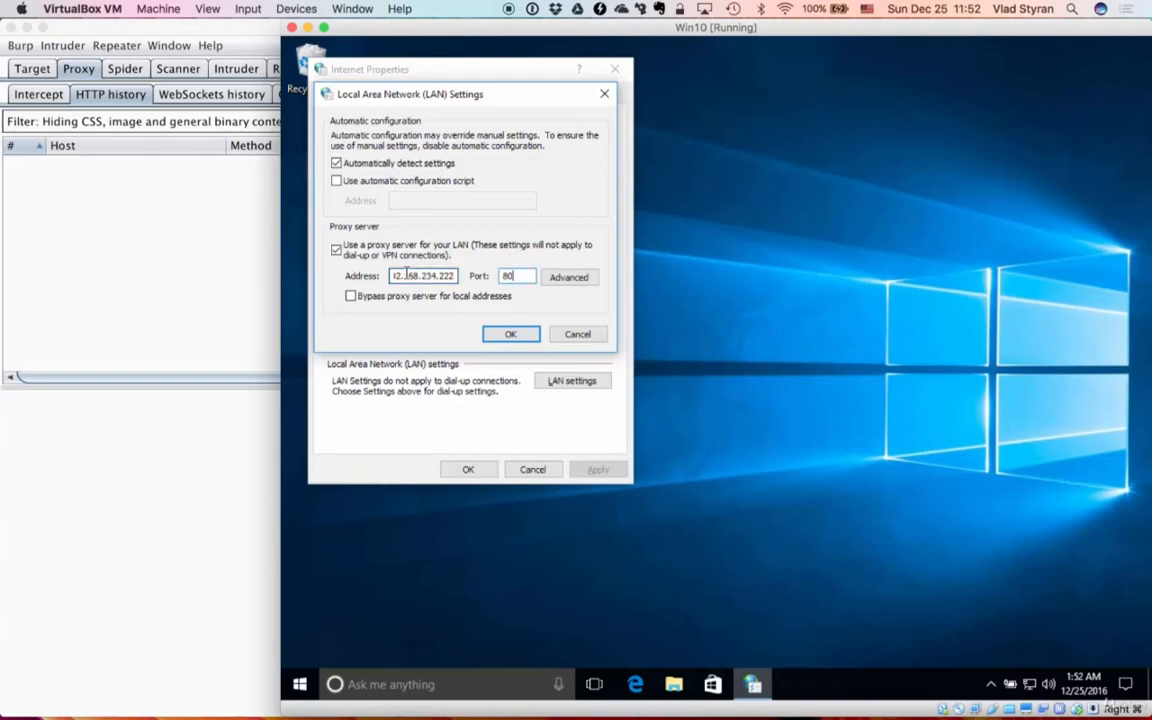
text(82)
click(509, 335)
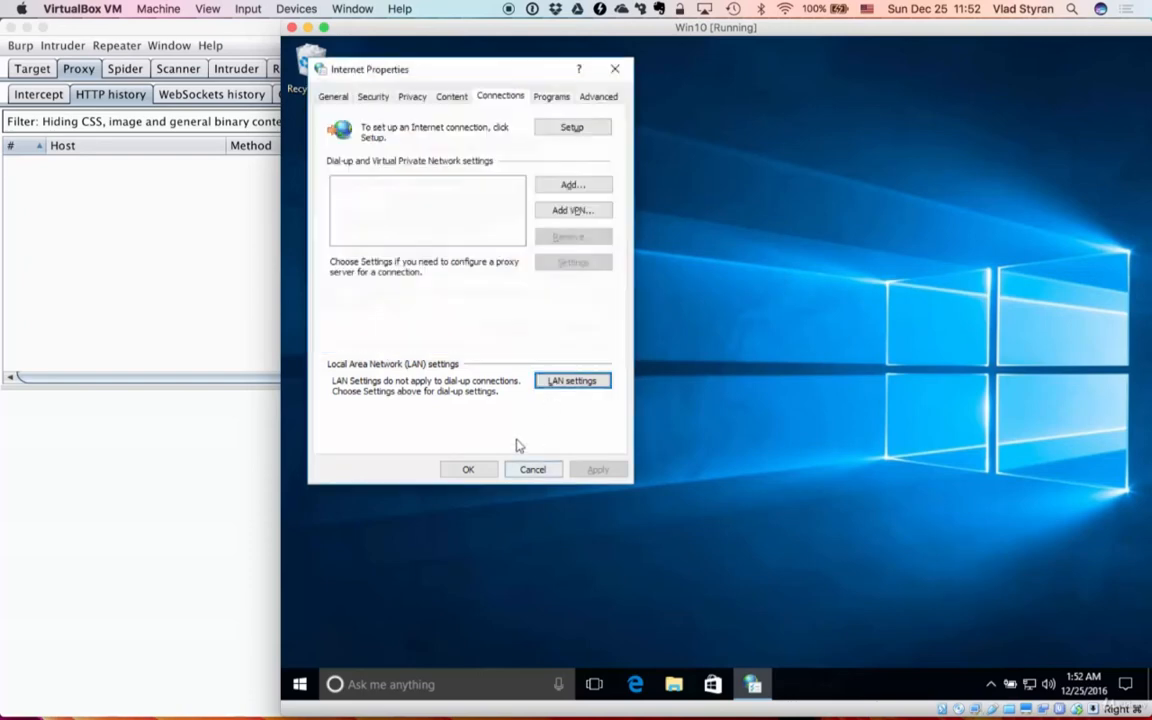
click(468, 469)
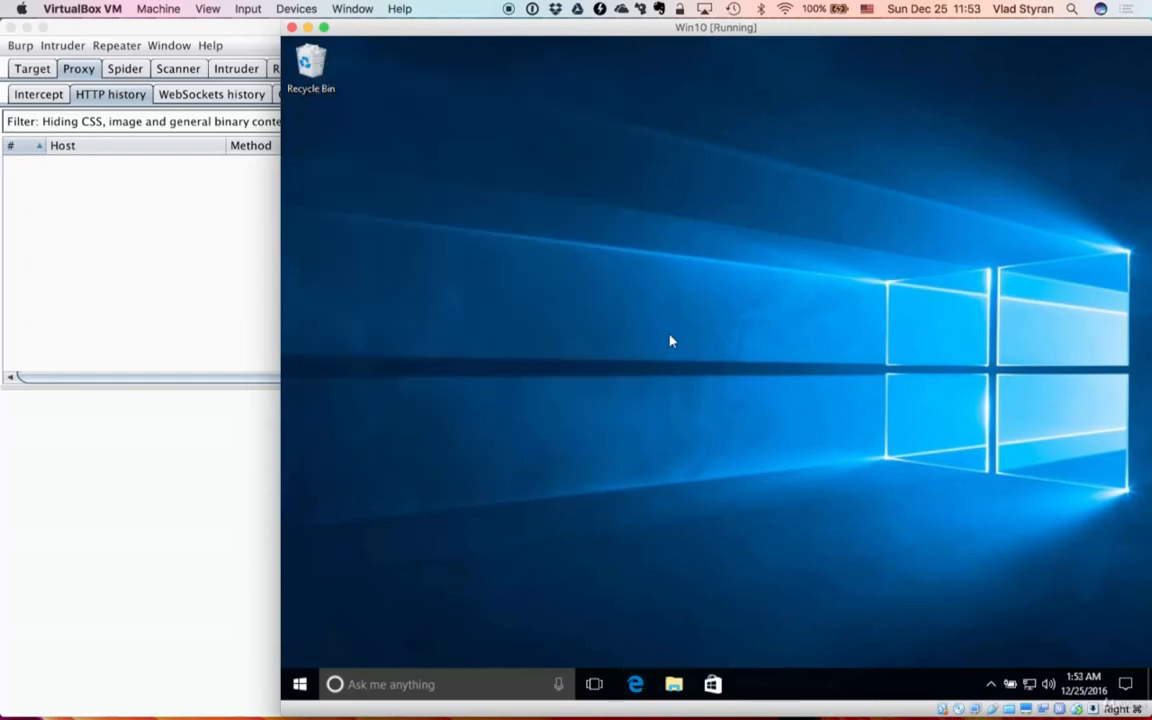
Launch Microsoft Edge in the Win10 virtual machine and browse to google.com
click(637, 686)
click(635, 683)
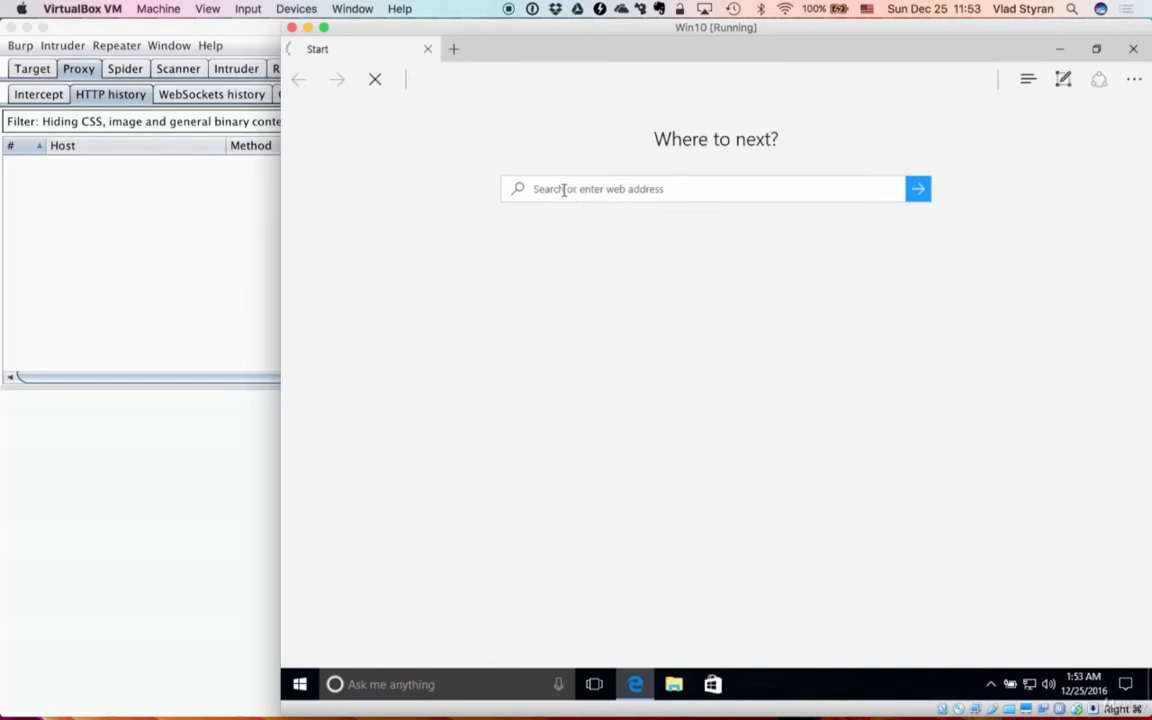
text(goo)
key(Return)
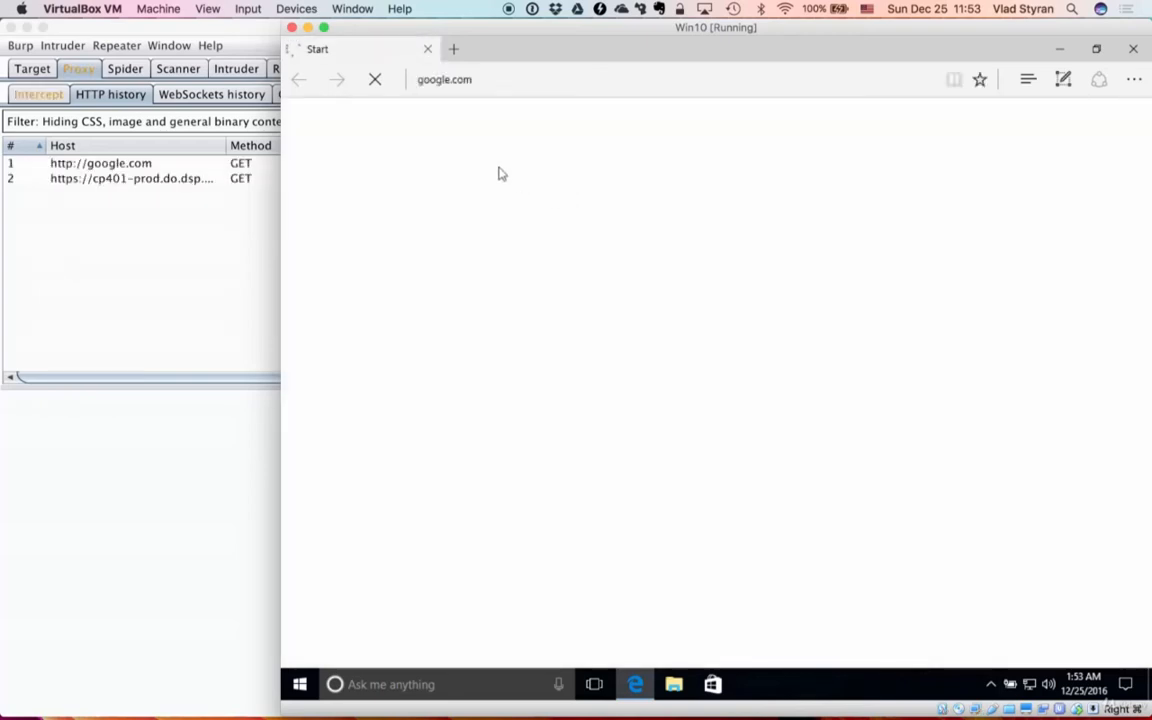
click(188, 210)
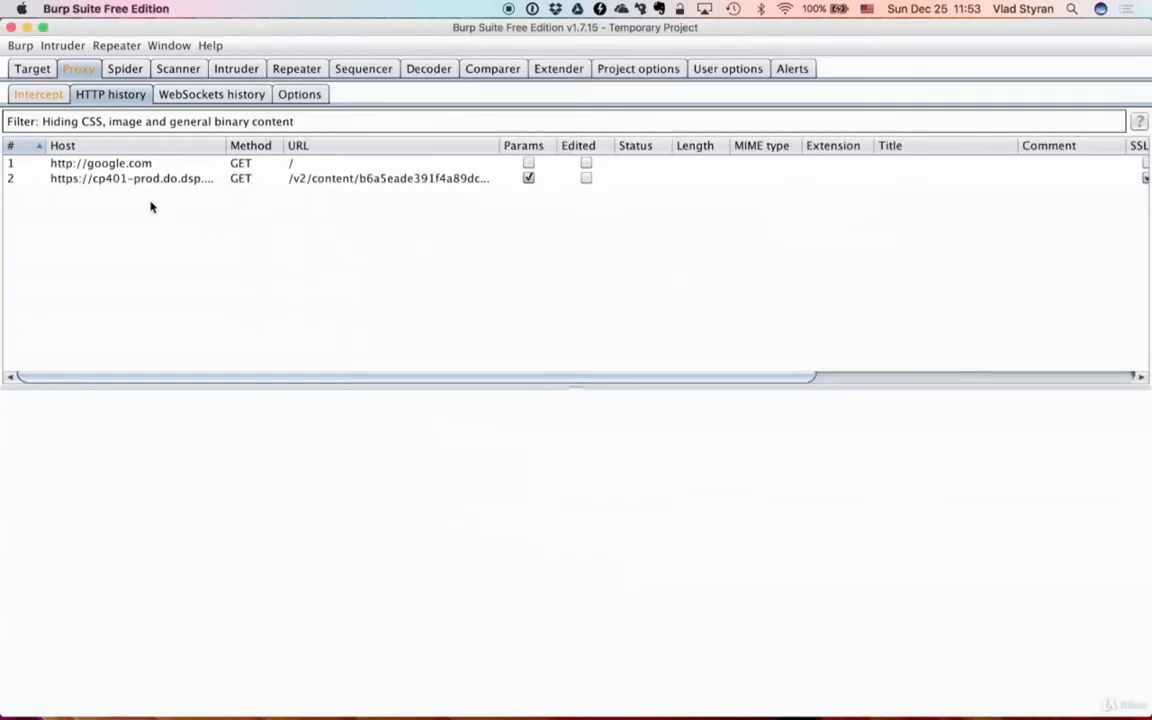
click(26, 146)
click(97, 180)
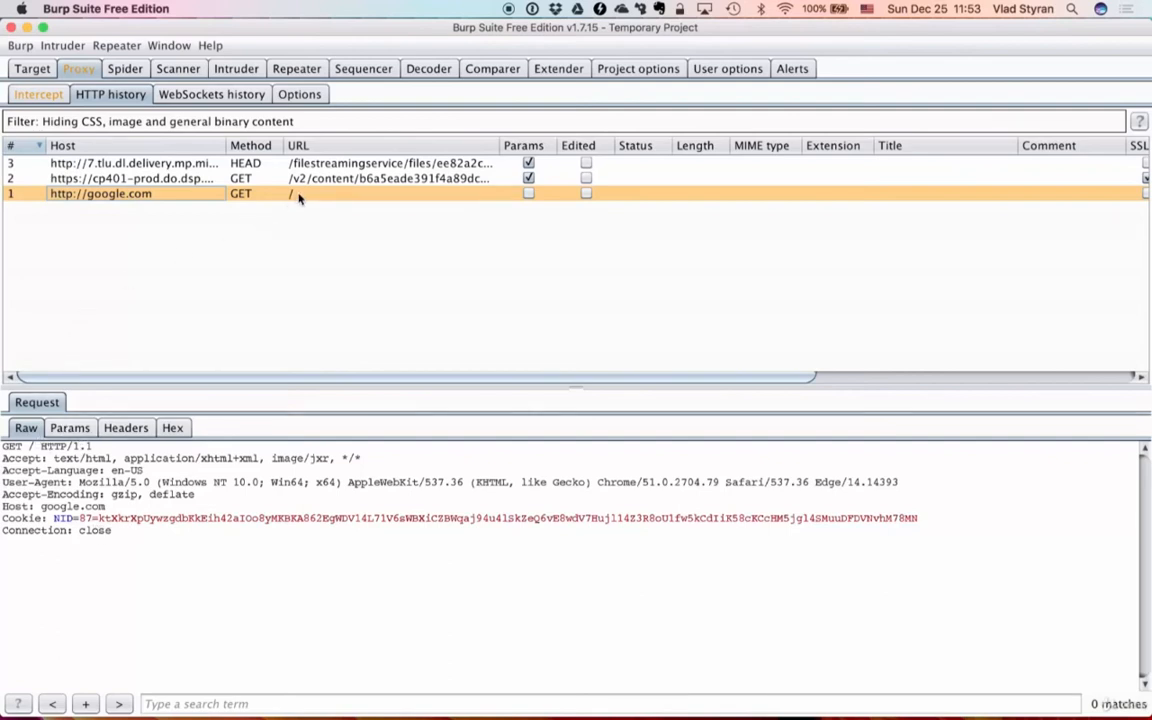
Forward the intercepted requests one after another until the intercept queue is empty
click(44, 94)
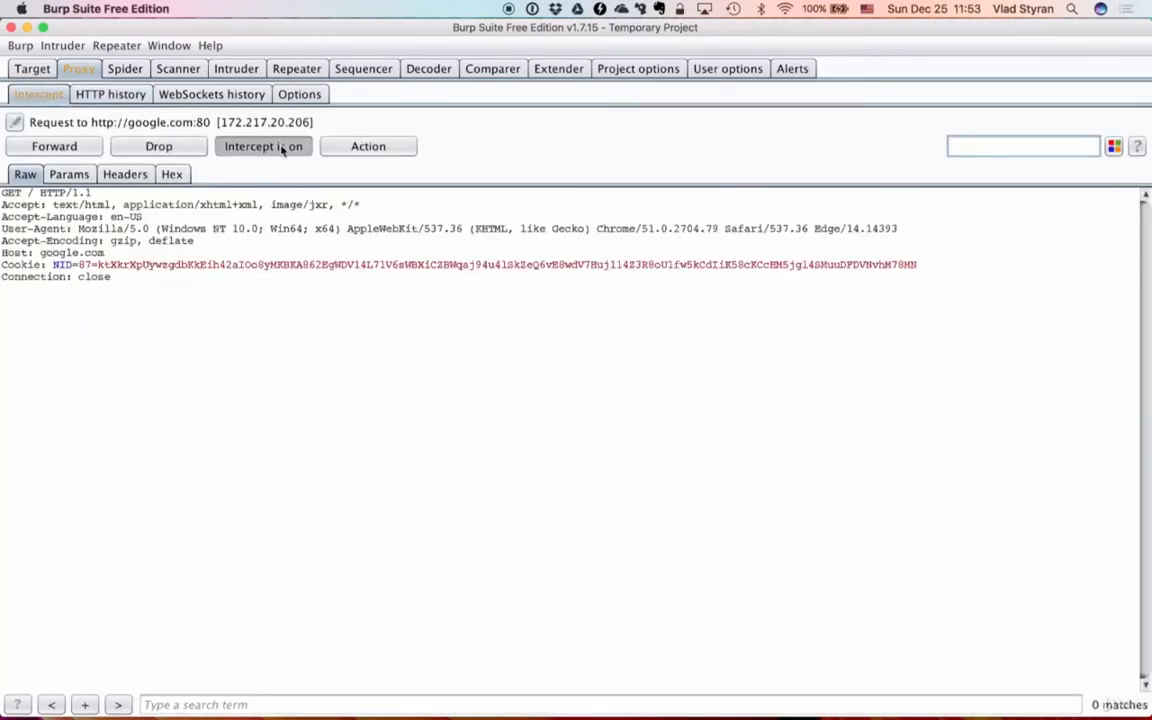
click(66, 151)
click(65, 150)
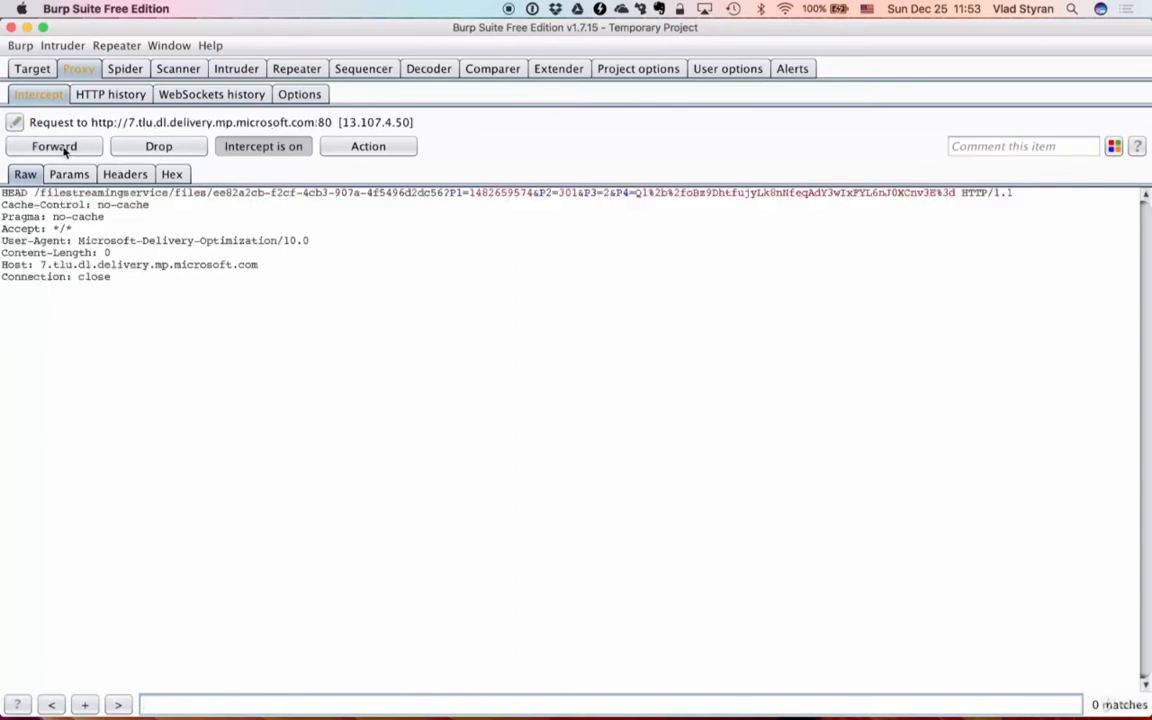
click(63, 148)
click(63, 148)
click(63, 148)
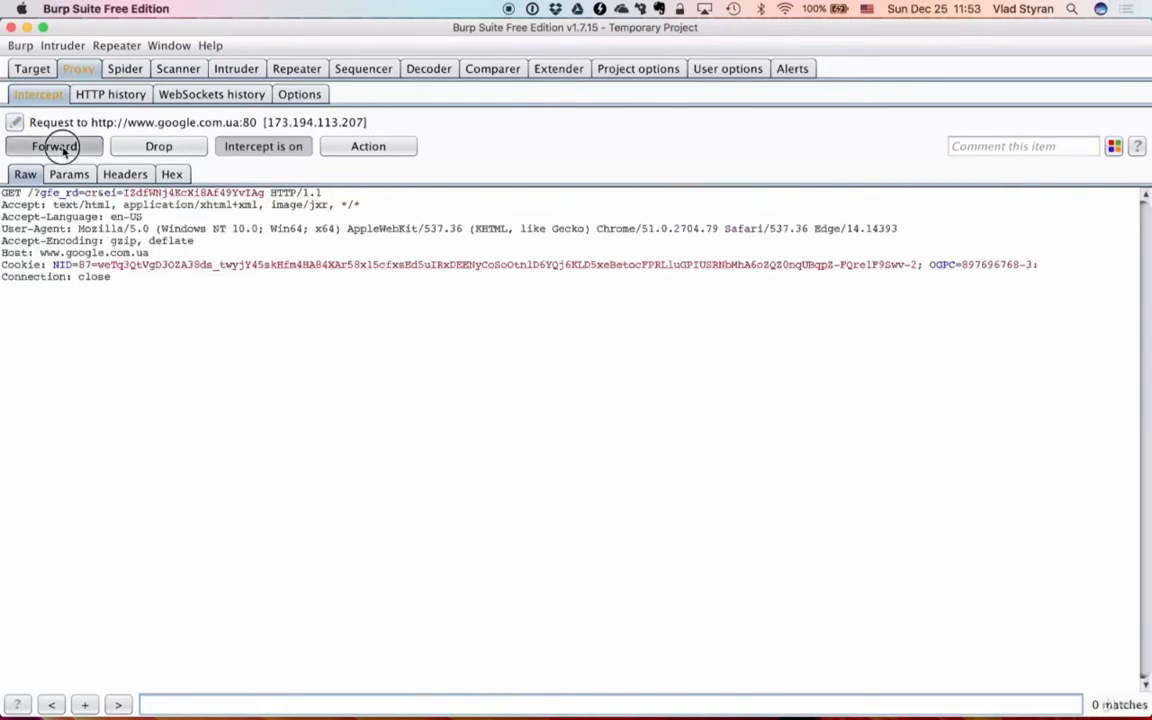
click(64, 149)
click(63, 148)
click(63, 148)
click(63, 148)
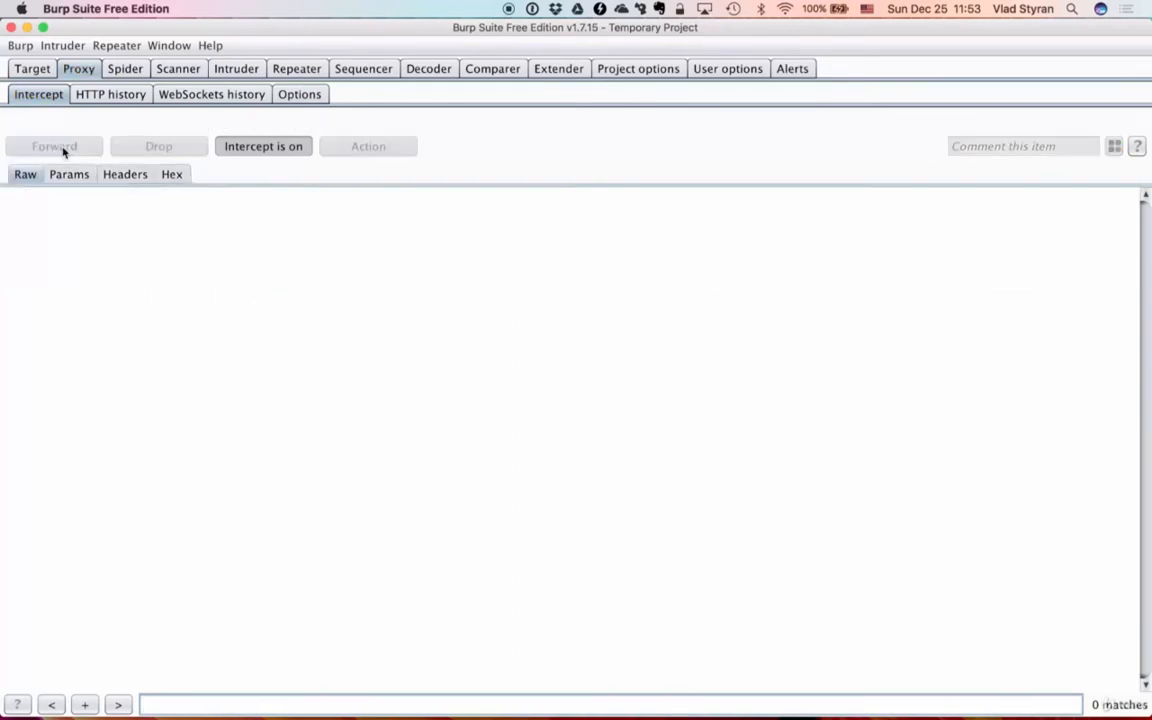
Switch the Google page in the Win10 virtual machine to English, and turn off request interception in Burp Suite
key(super+Tab)
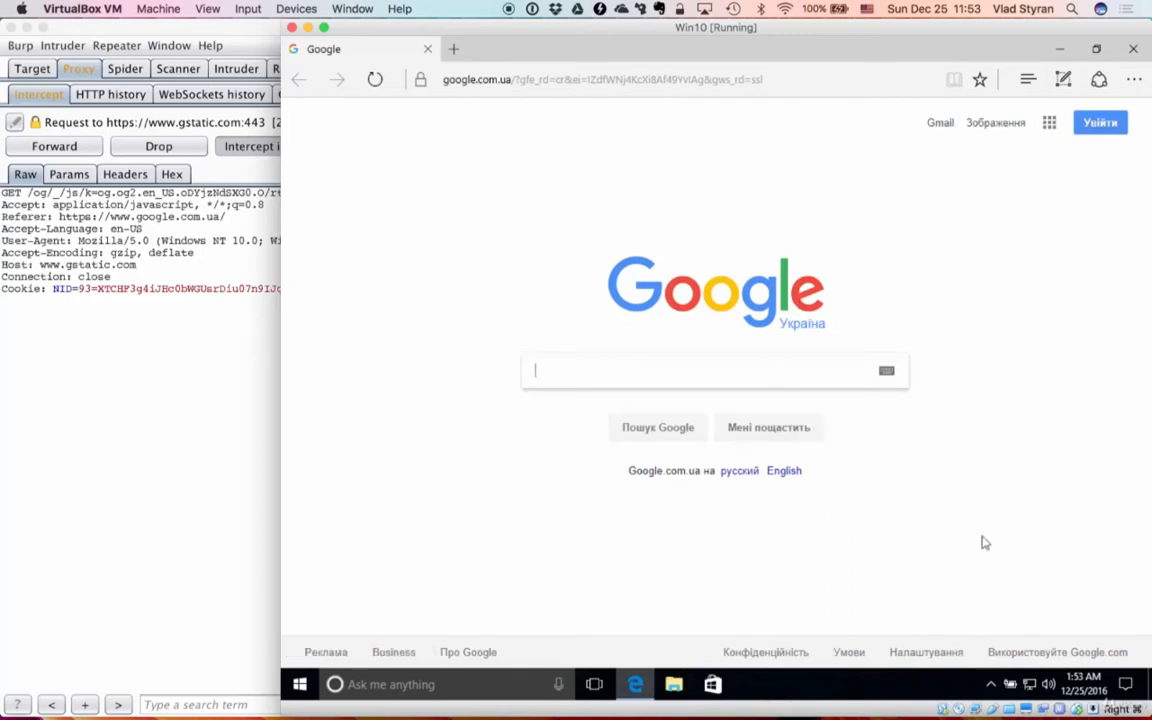
click(782, 473)
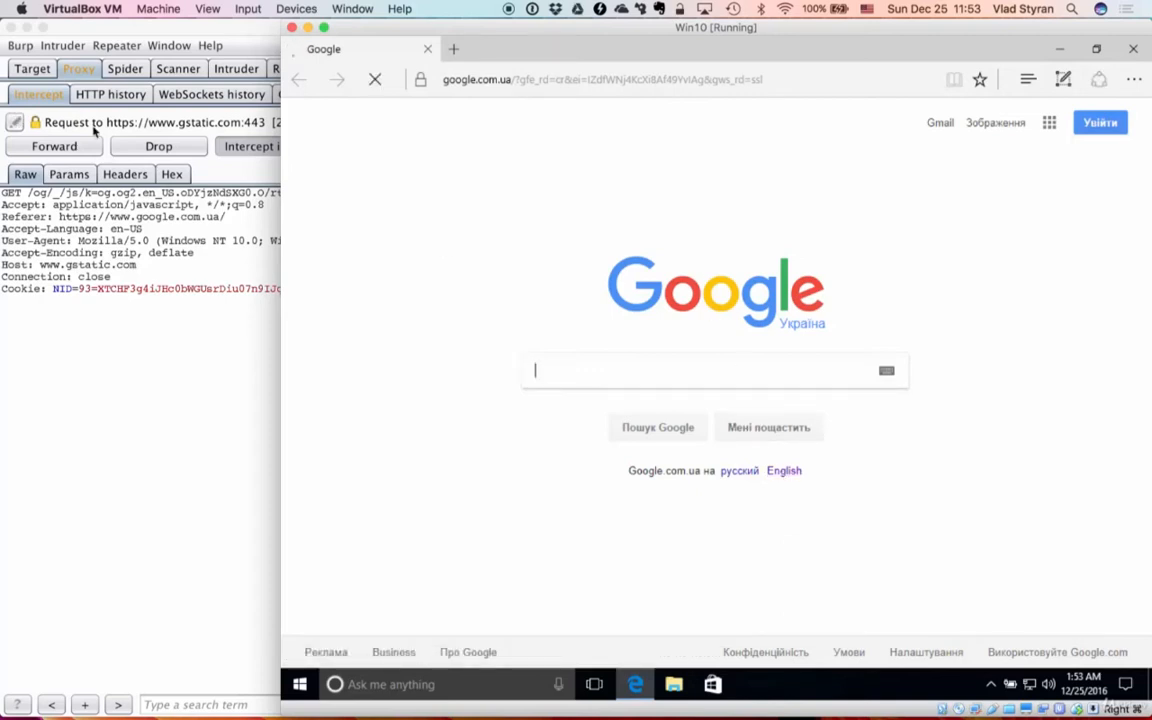
click(173, 300)
click(268, 147)
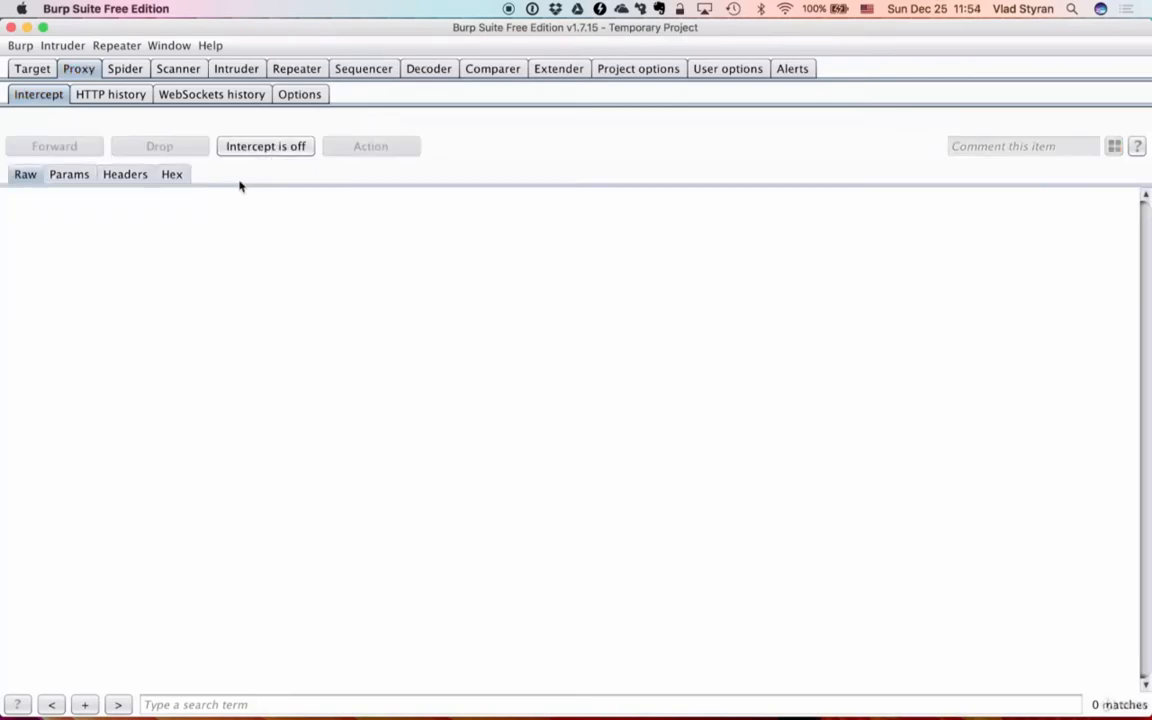
click(110, 96)
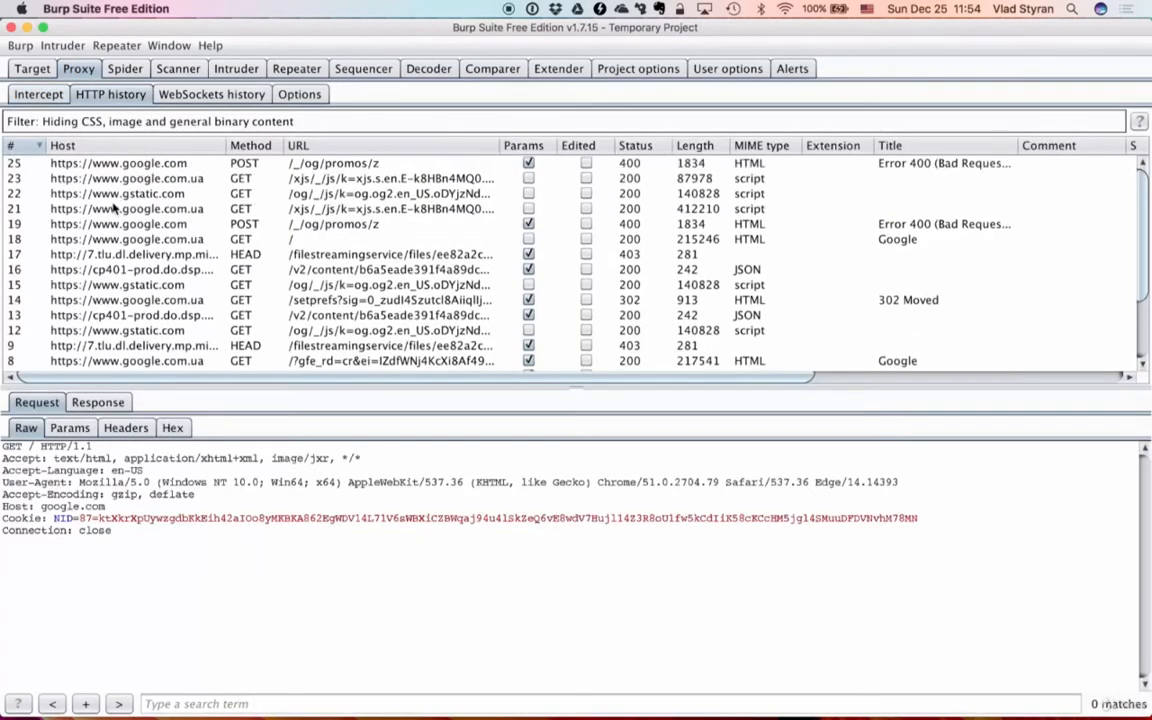
key(super+Tab)
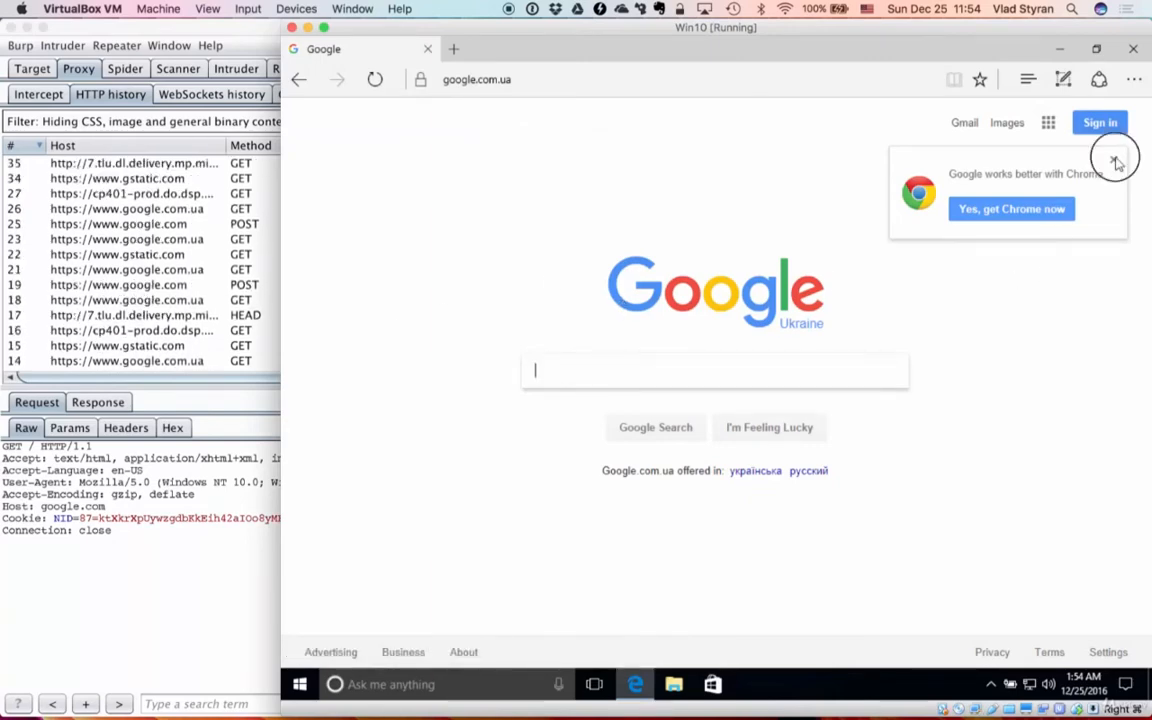
click(1113, 160)
click(158, 194)
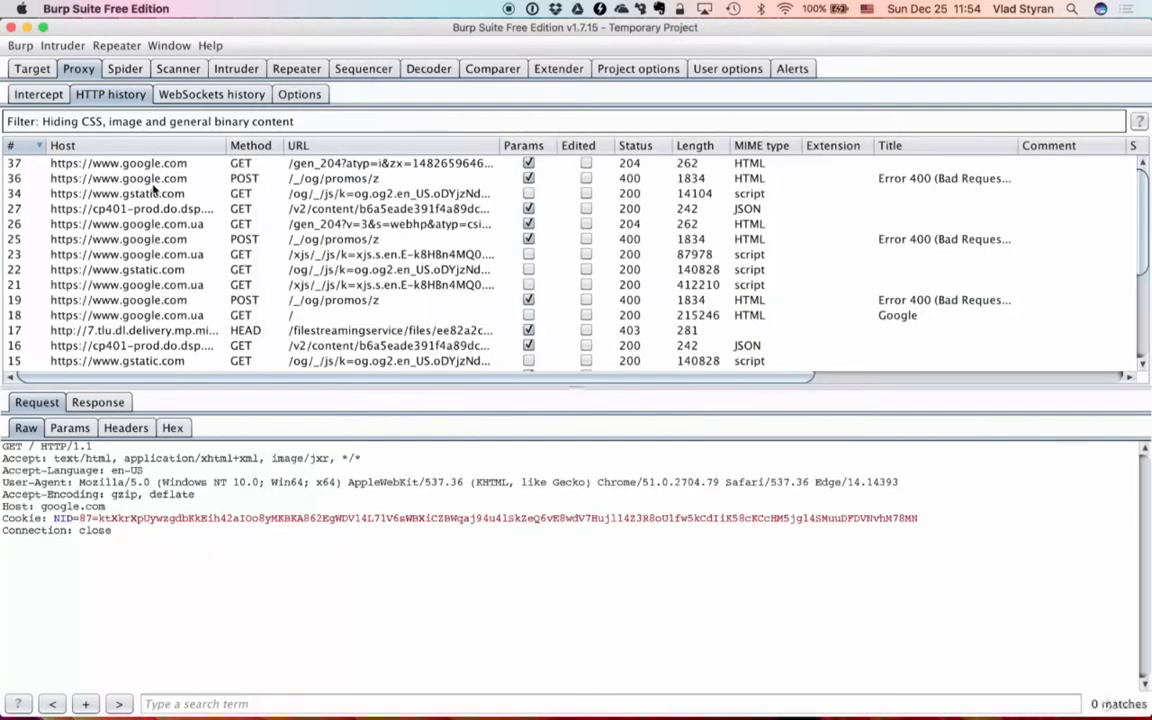
click(138, 164)
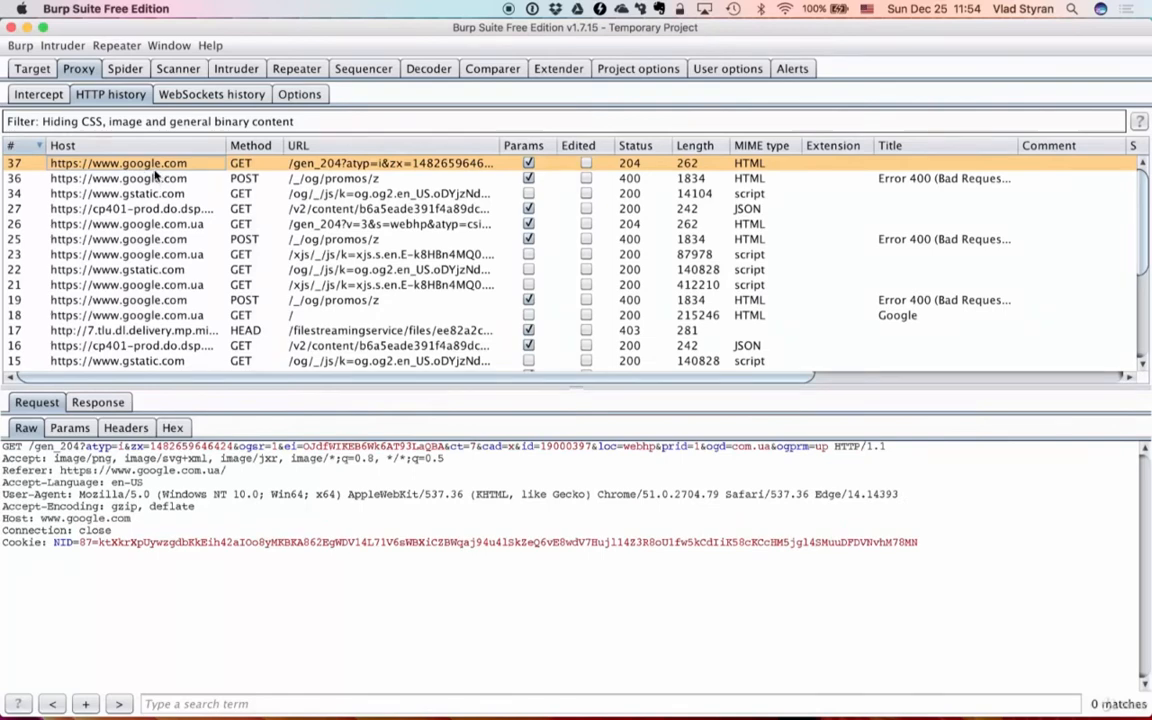
Inspect several captured Google requests in the HTTP history, including the POST to /_/og/promos/z and its response
click(132, 220)
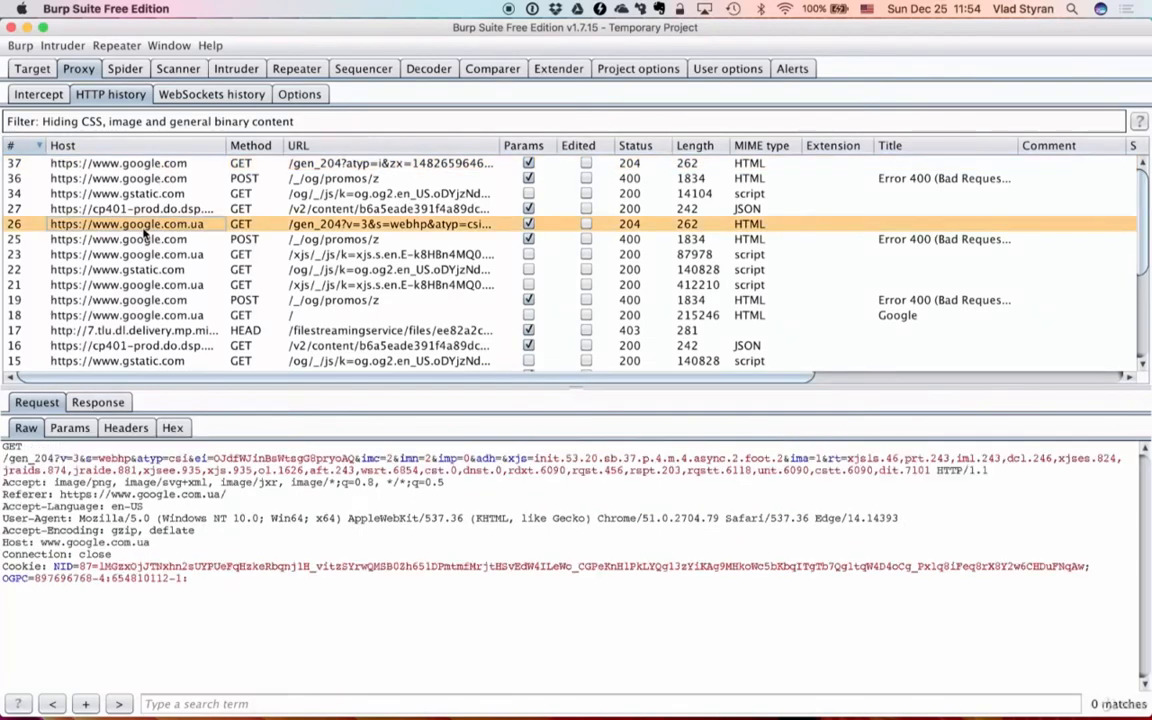
click(143, 166)
click(129, 239)
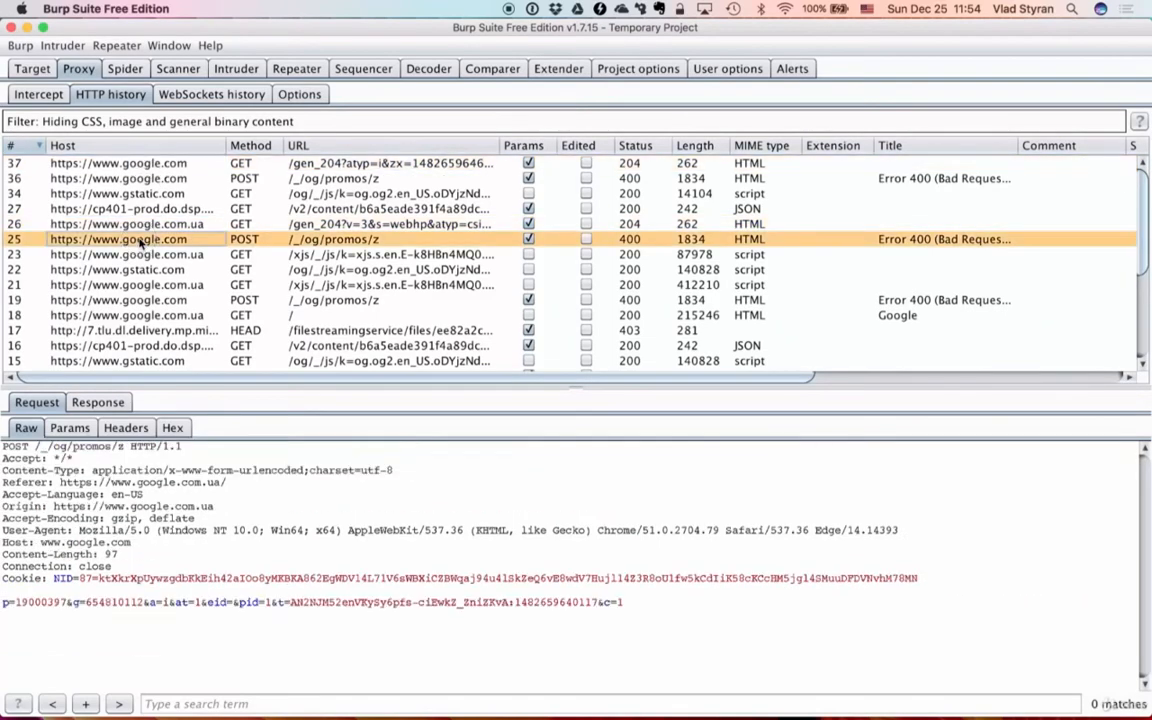
click(98, 402)
click(42, 403)
click(127, 162)
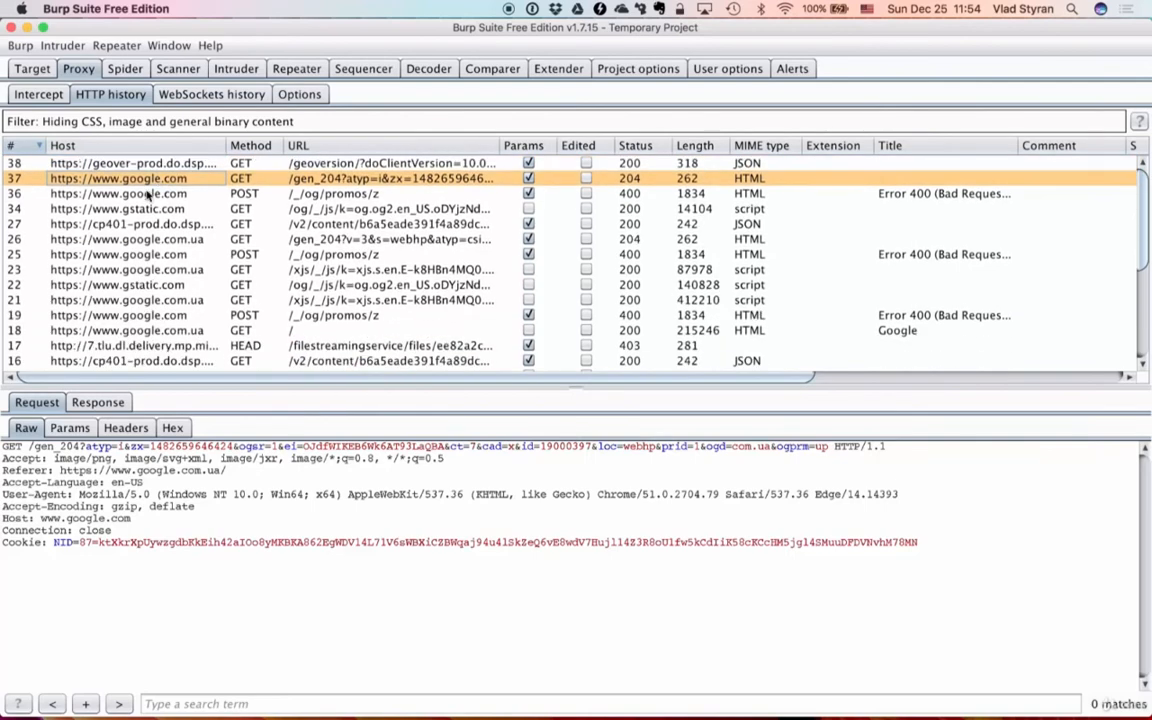
scroll(147, 197, down, 1)
Switch to the Win10 virtual machine and examine the website identification details of google.com.ua in the browser
key(super+Tab)
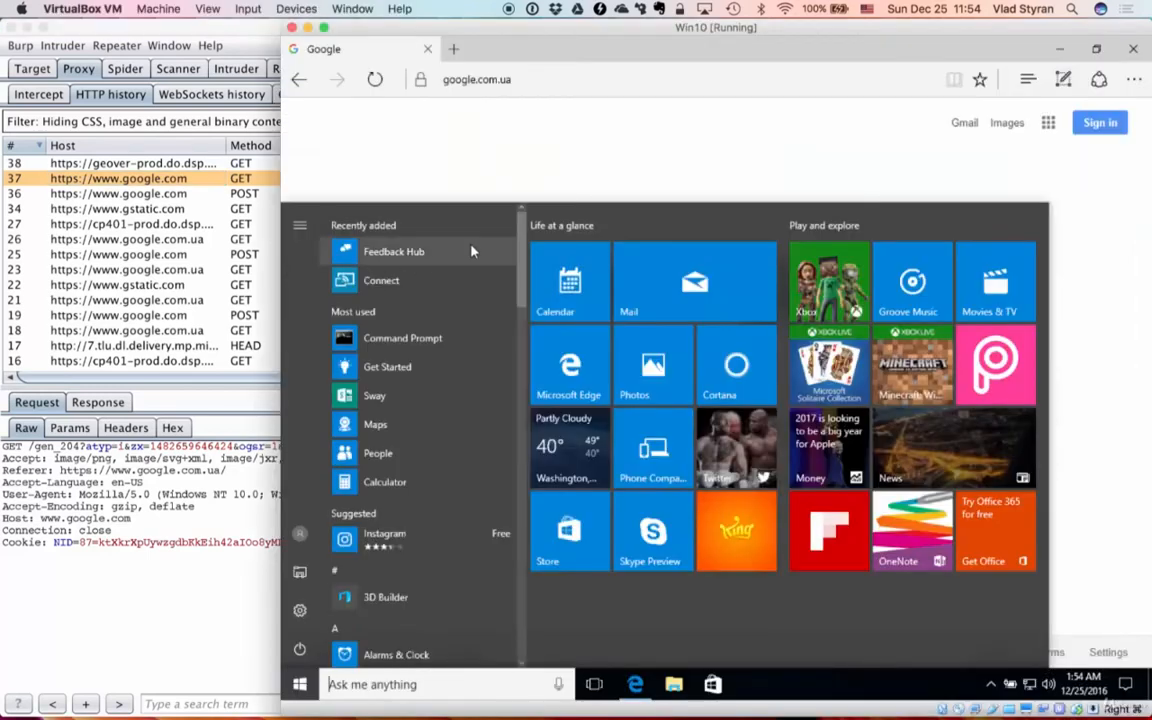
click(586, 168)
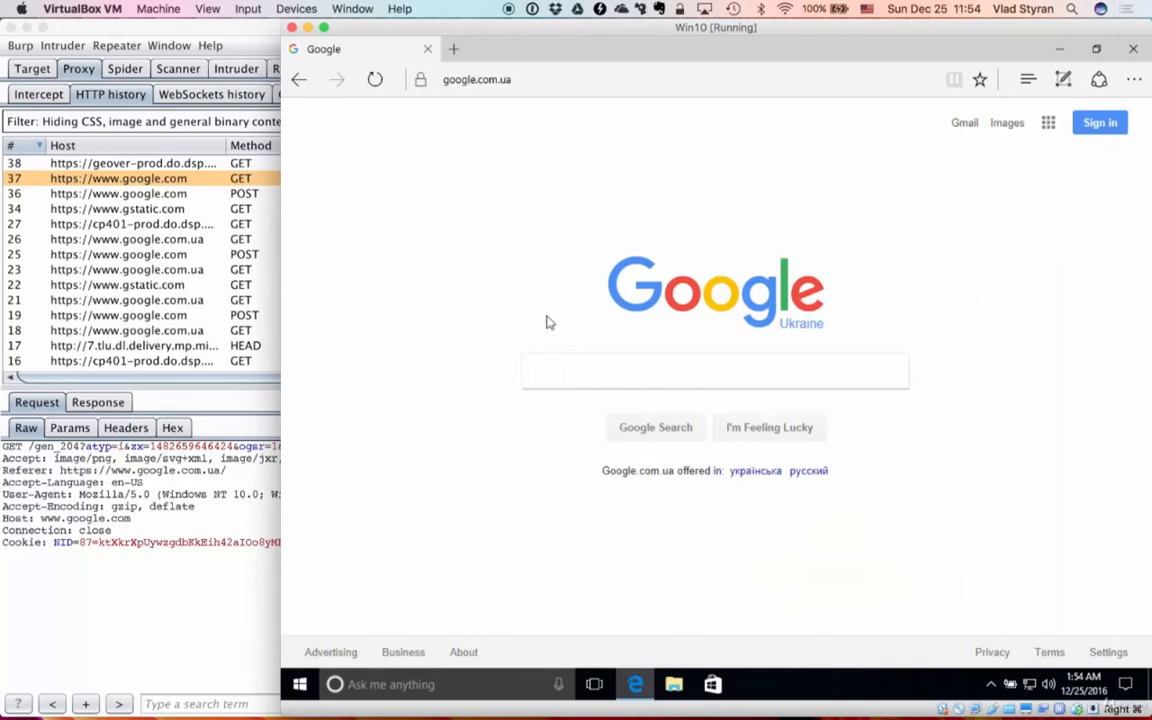
click(554, 373)
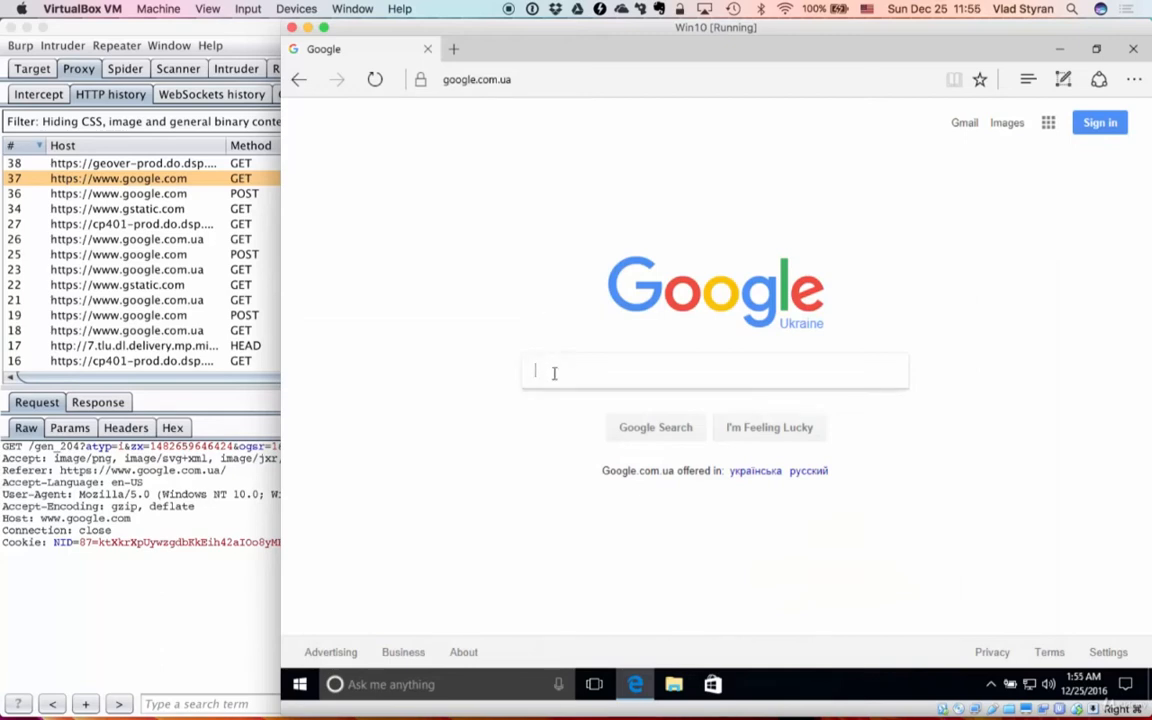
click(421, 81)
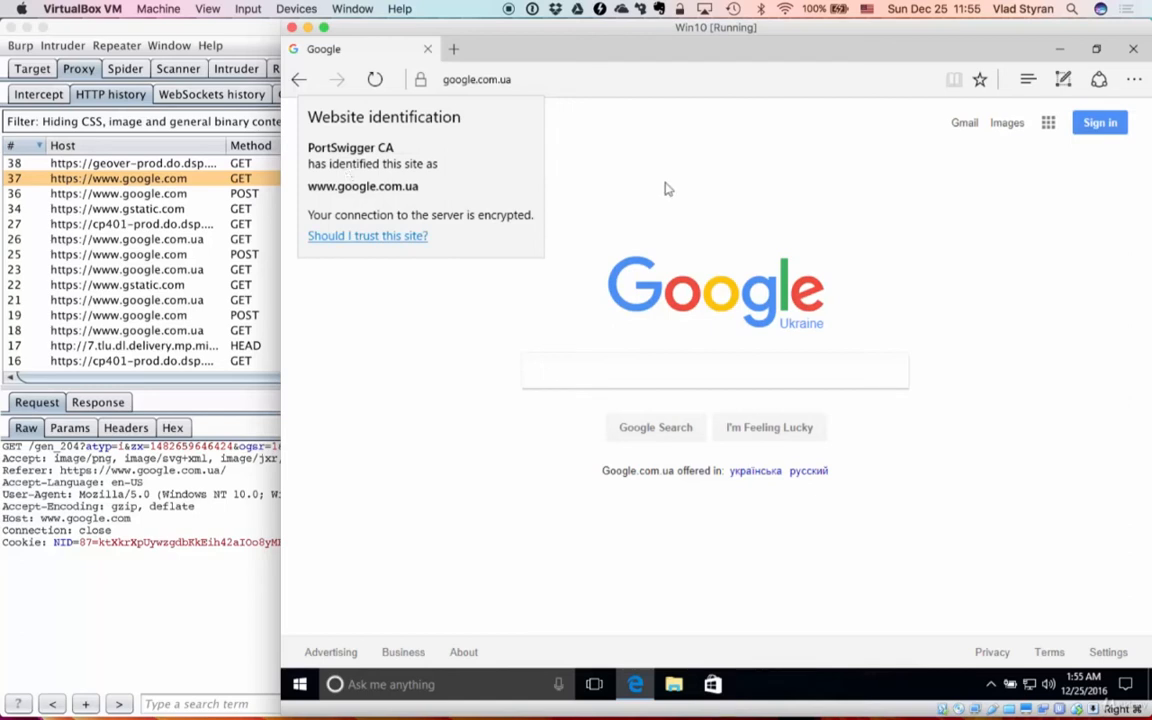
click(692, 175)
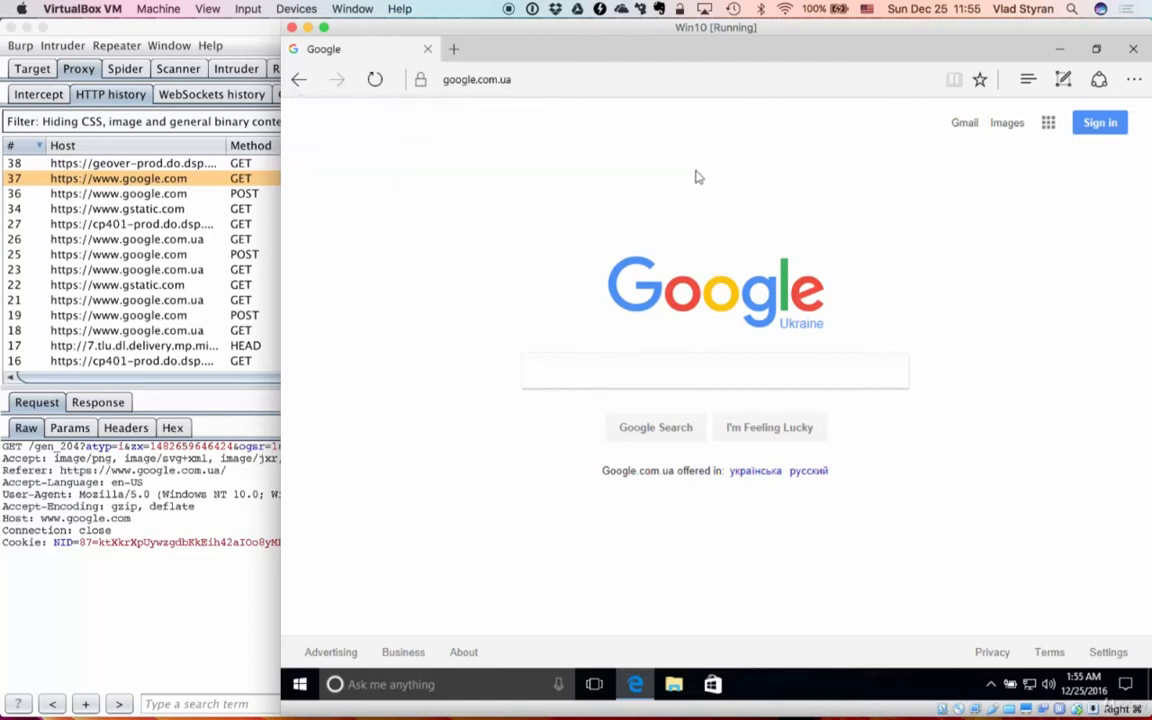
click(420, 82)
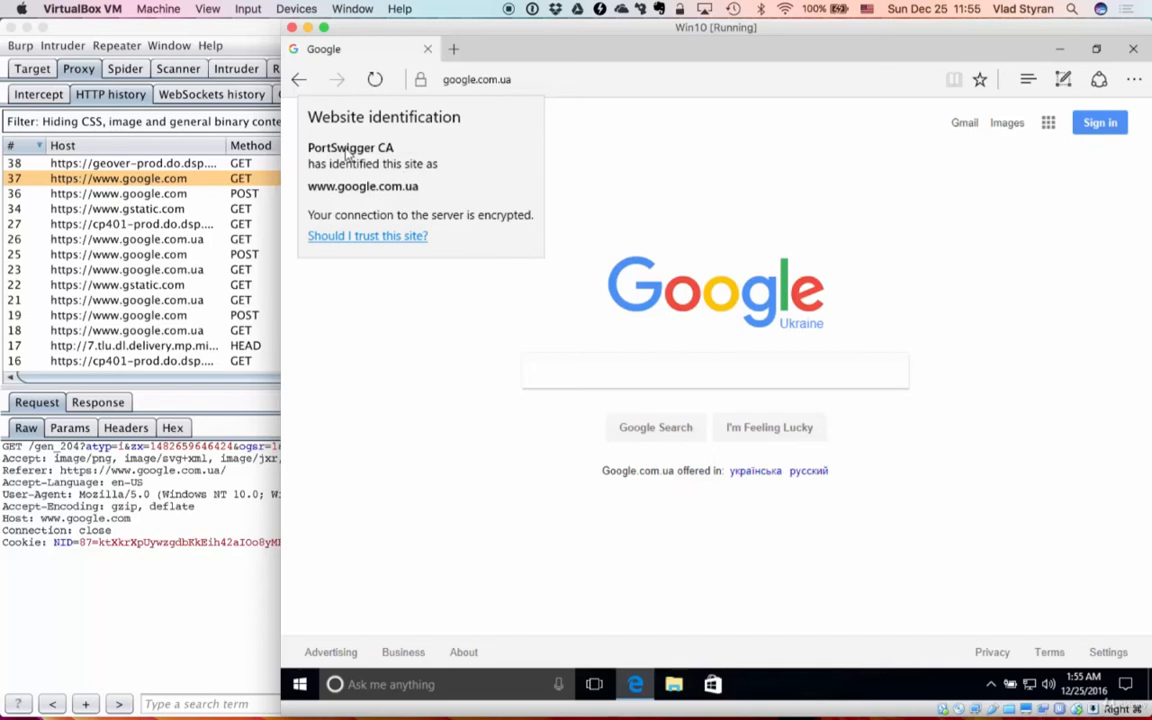
click(604, 201)
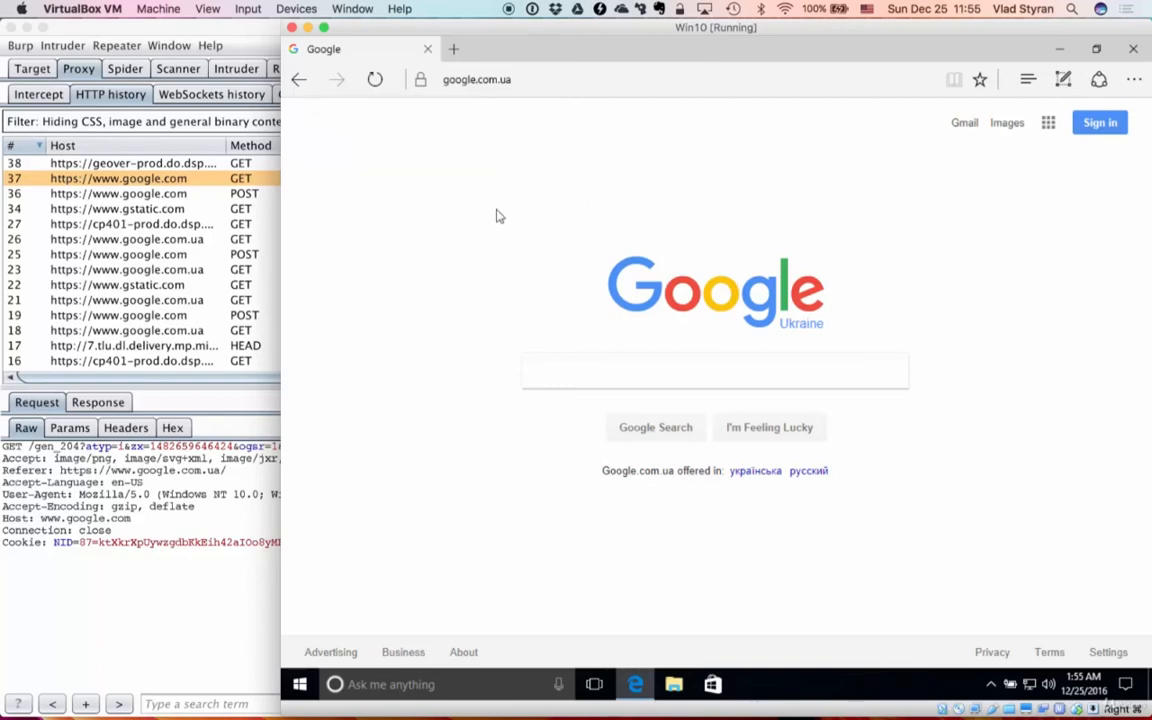
Search Windows for "cert", open Manage computer certificates with elevation allowed, and bring its window to the front
key(super)
text(c)
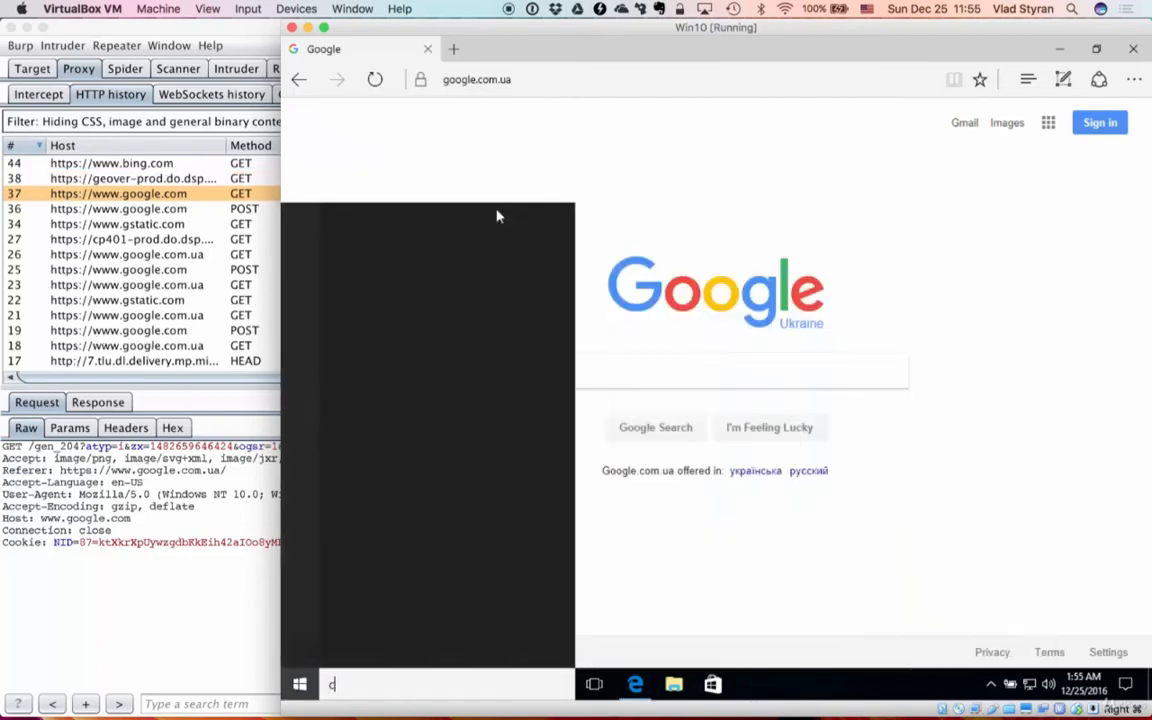
text(ert)
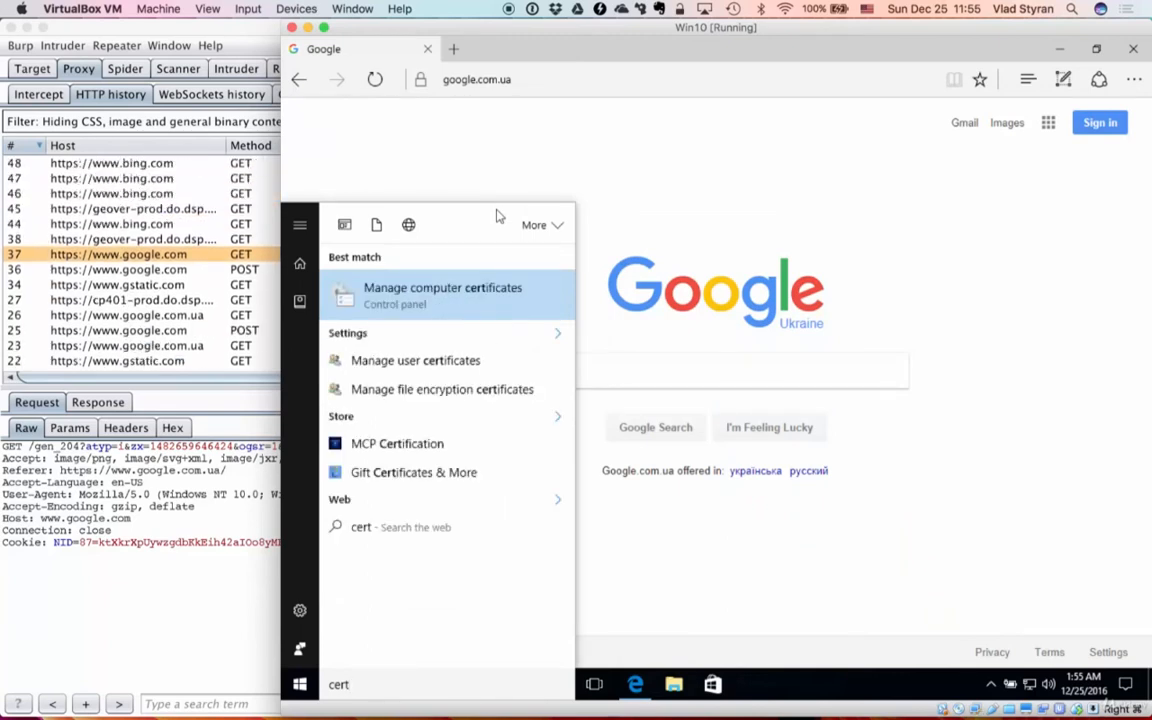
key(Escape)
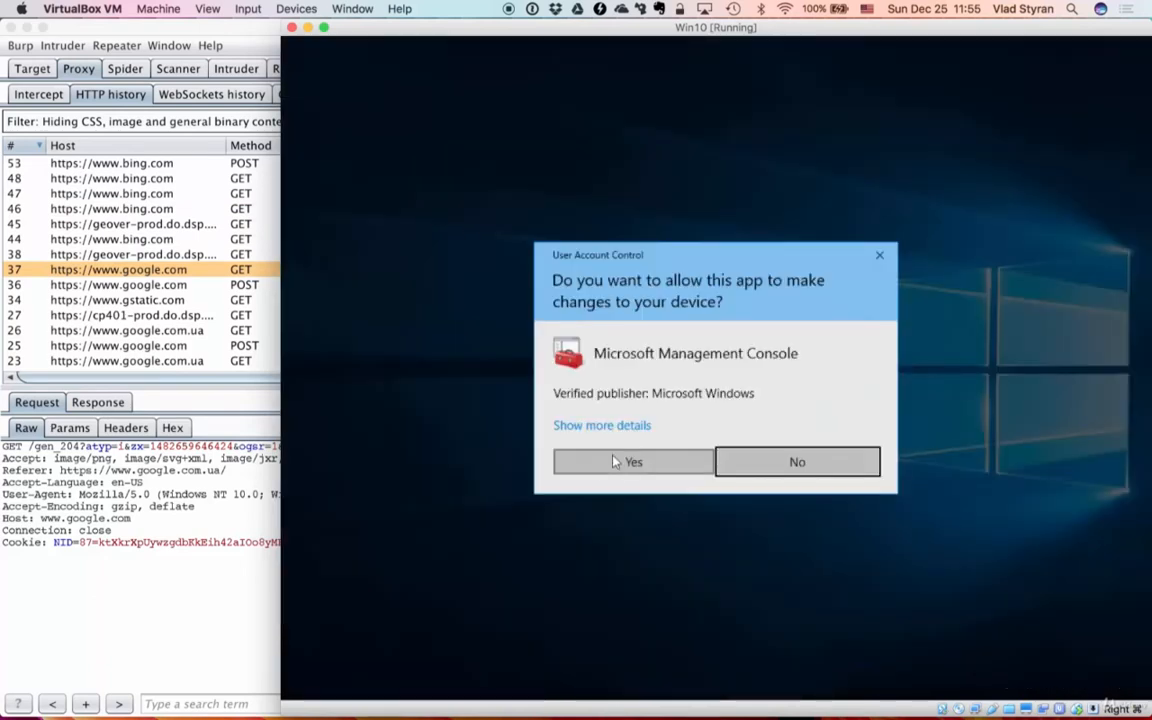
click(615, 461)
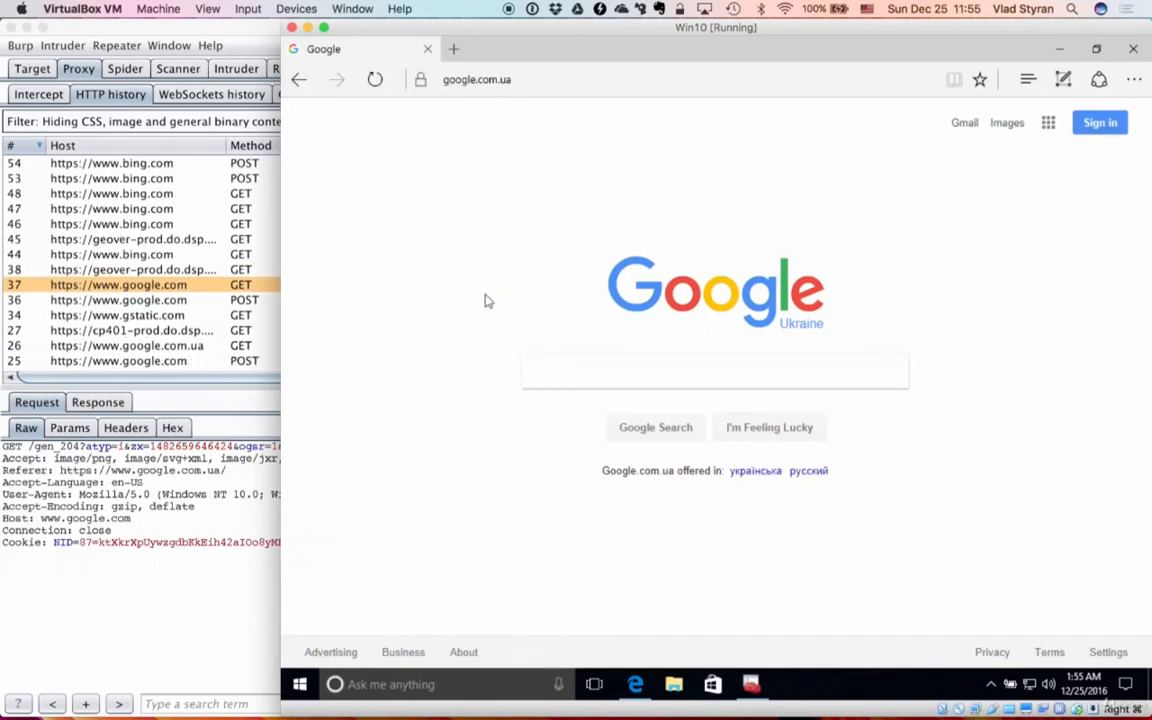
click(751, 684)
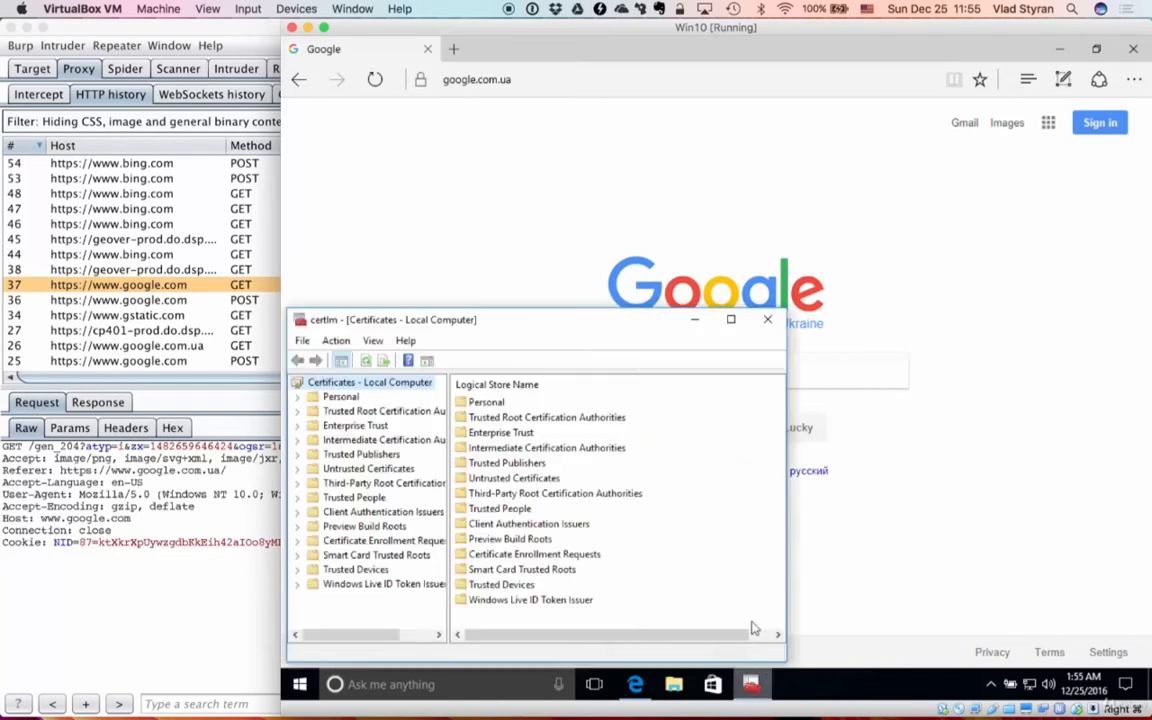
Delete the PortSwigger CA certificate from the Trusted Root Certification Authorities store and close the certificate manager
key(Down)
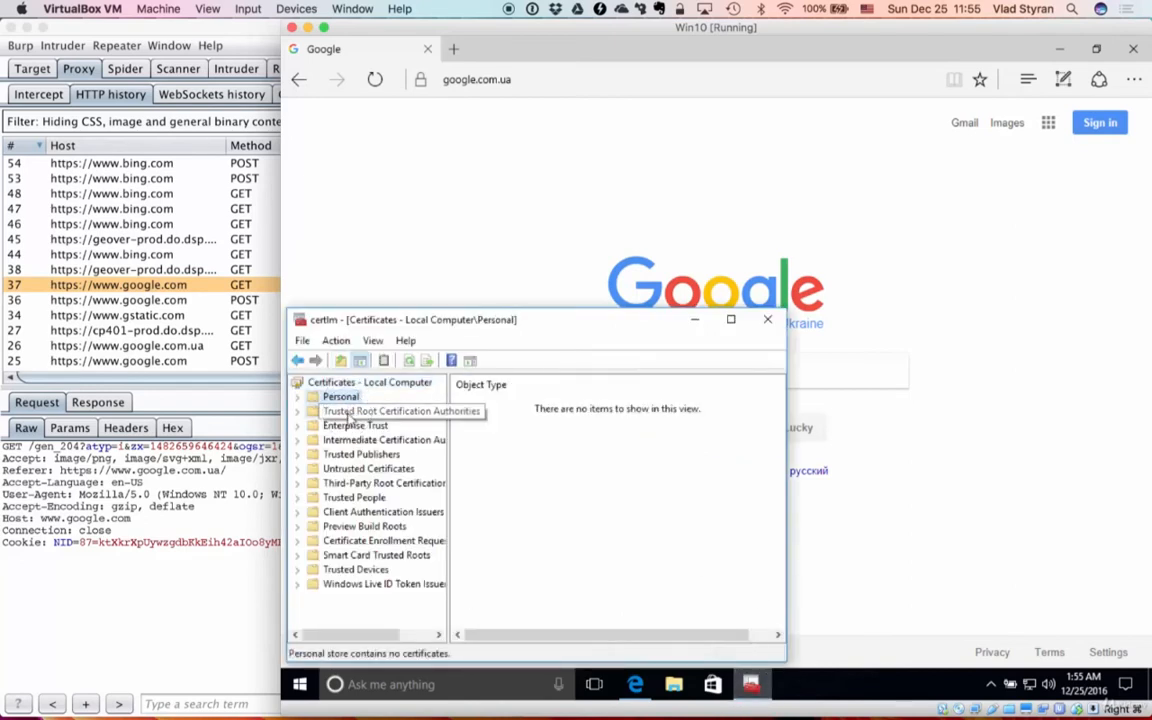
key(Down)
double_click(488, 401)
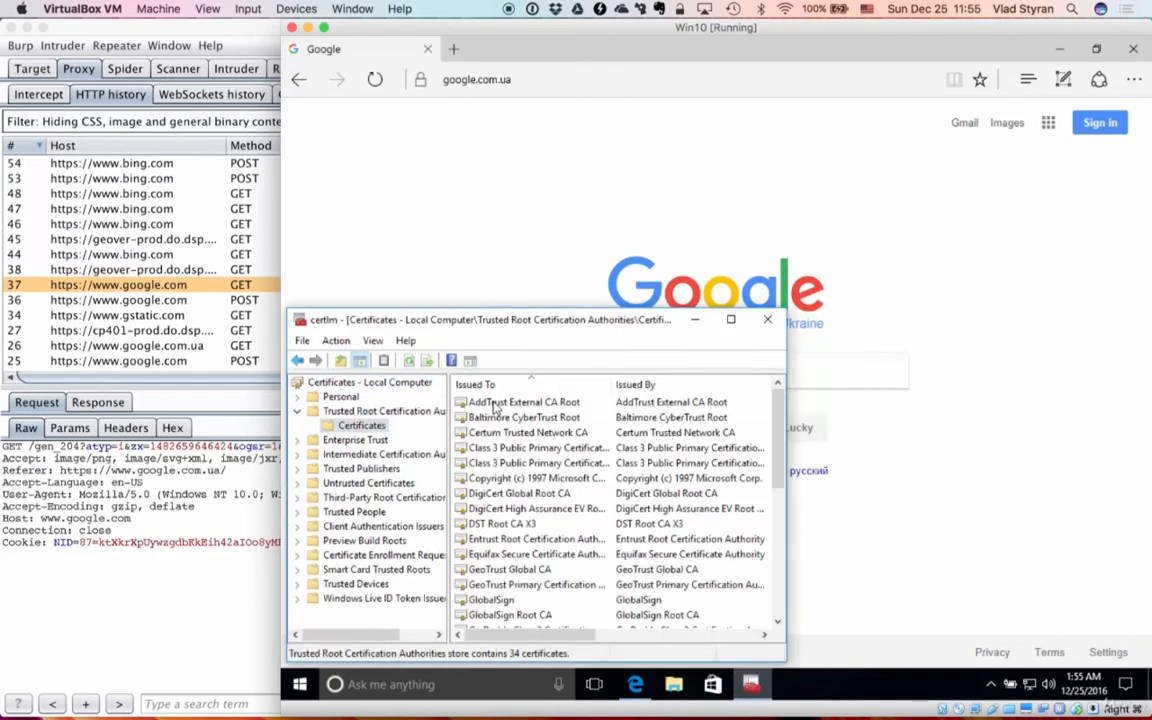
click(503, 509)
scroll(503, 510, down, 6)
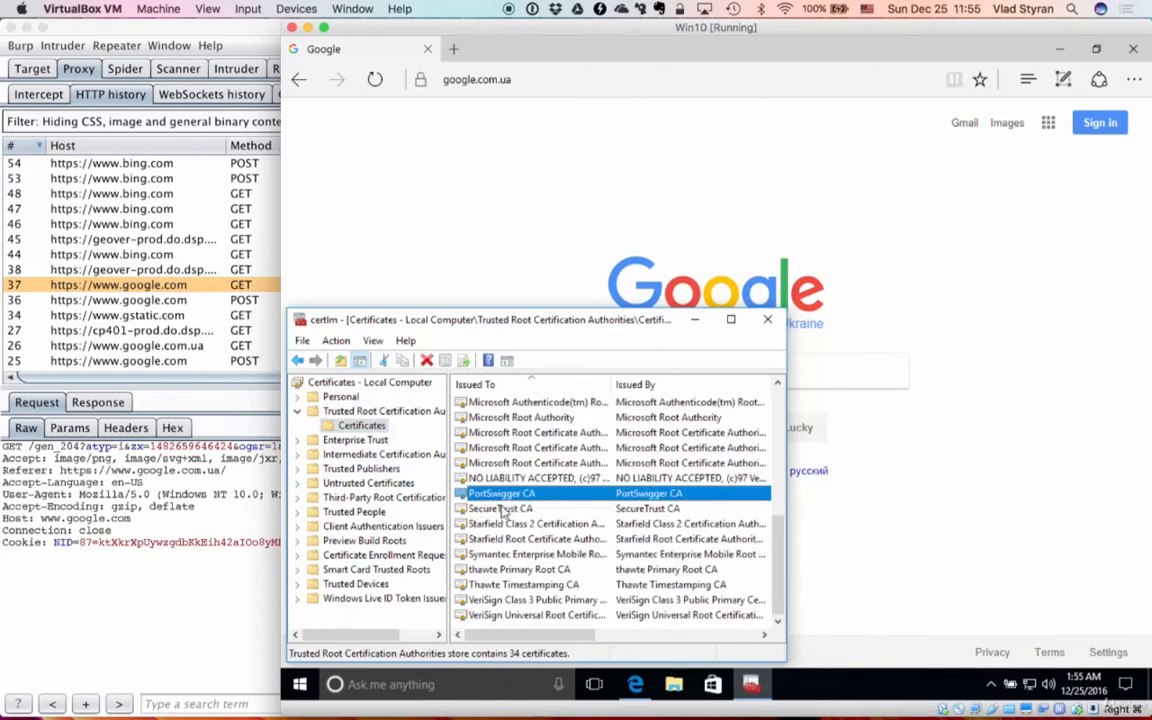
click(503, 509)
click(503, 494)
right_click(513, 495)
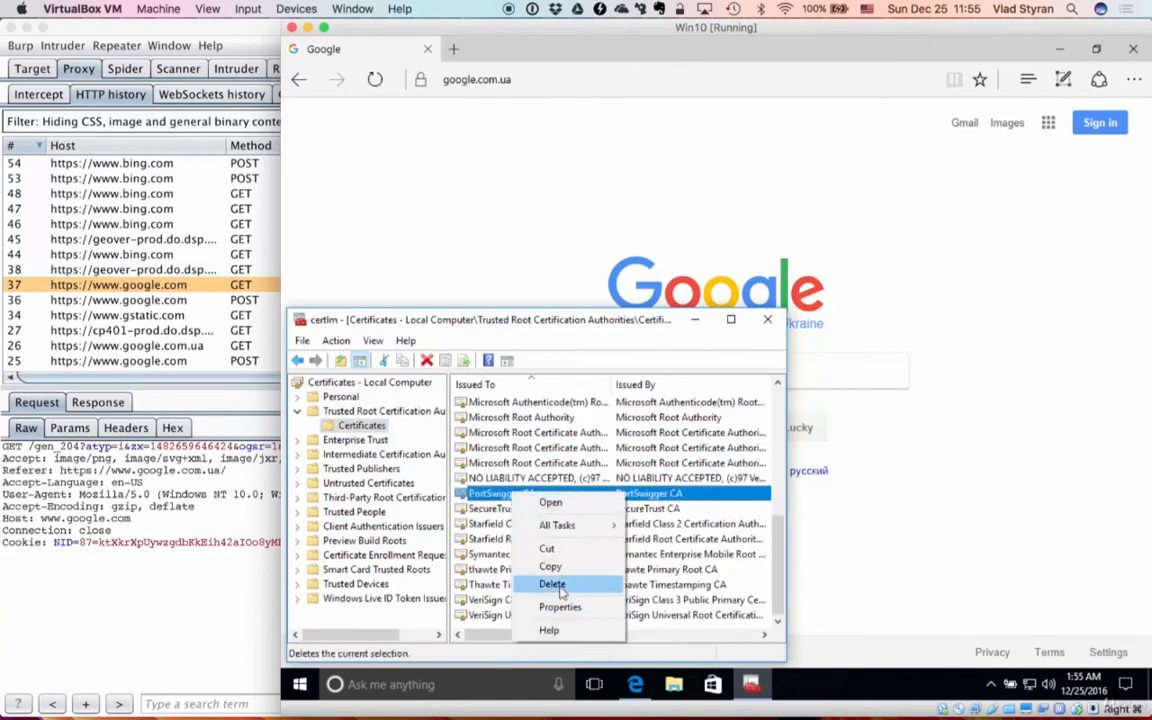
click(556, 584)
click(784, 447)
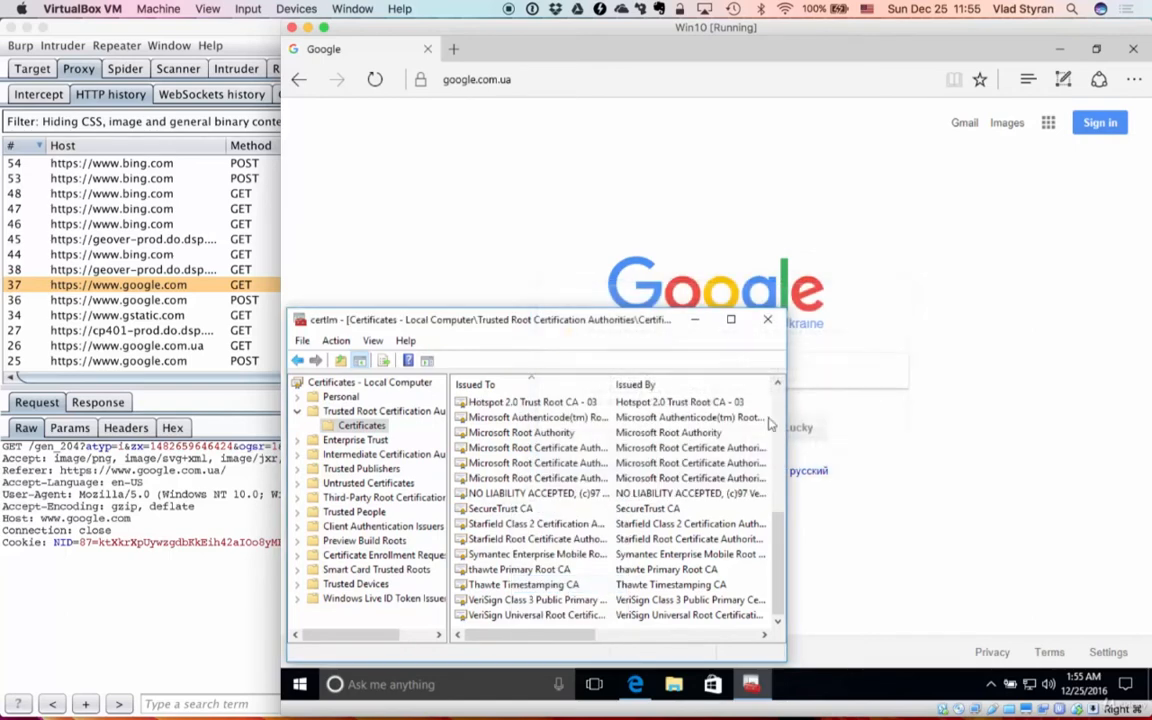
click(767, 320)
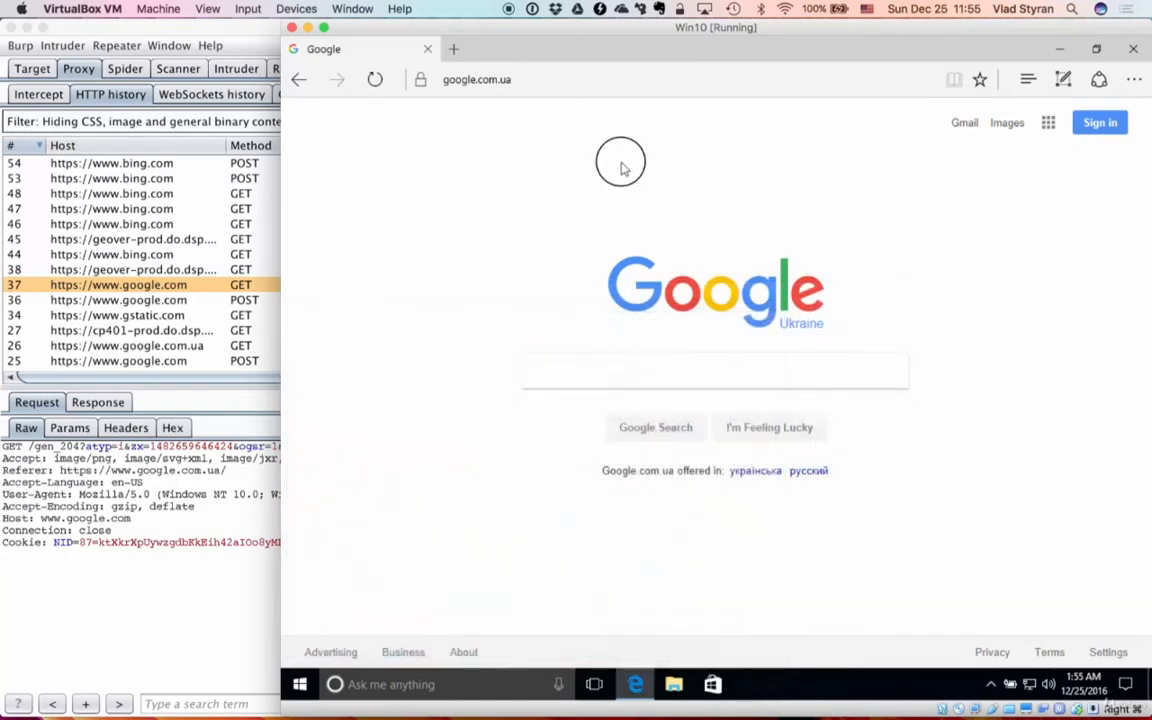
Reload google.com.ua in the browser and continue to the webpage despite the certificate warning
click(552, 79)
key(Return)
click(532, 80)
click(377, 80)
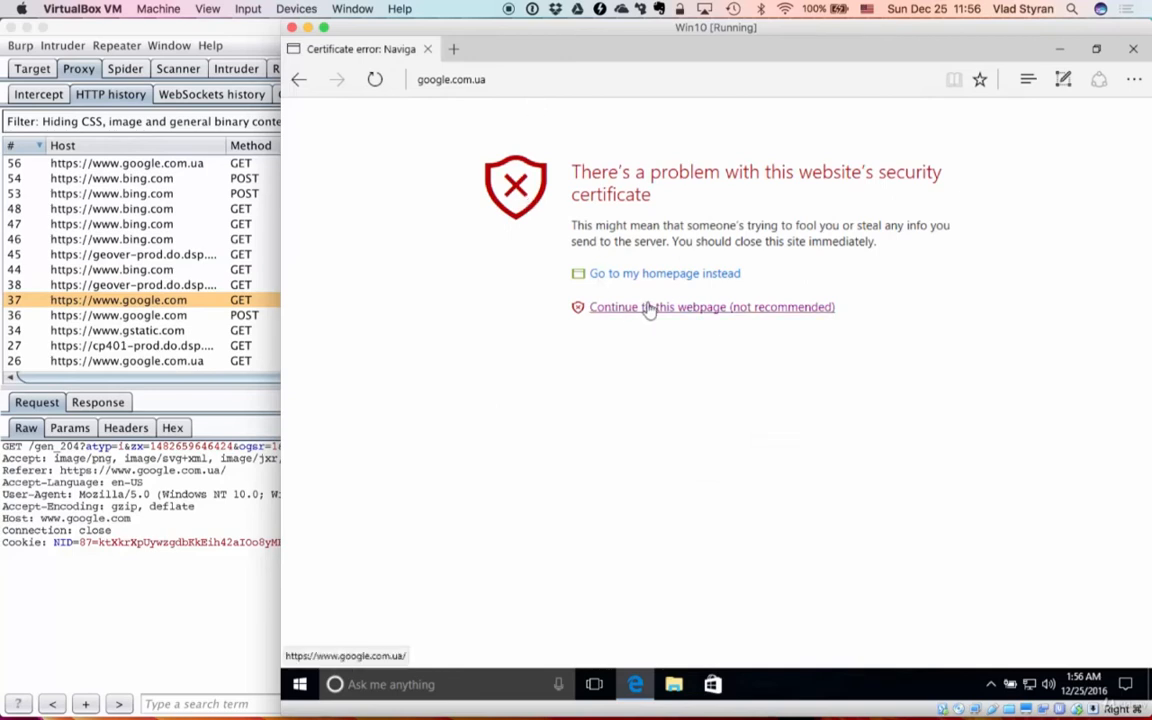
click(648, 308)
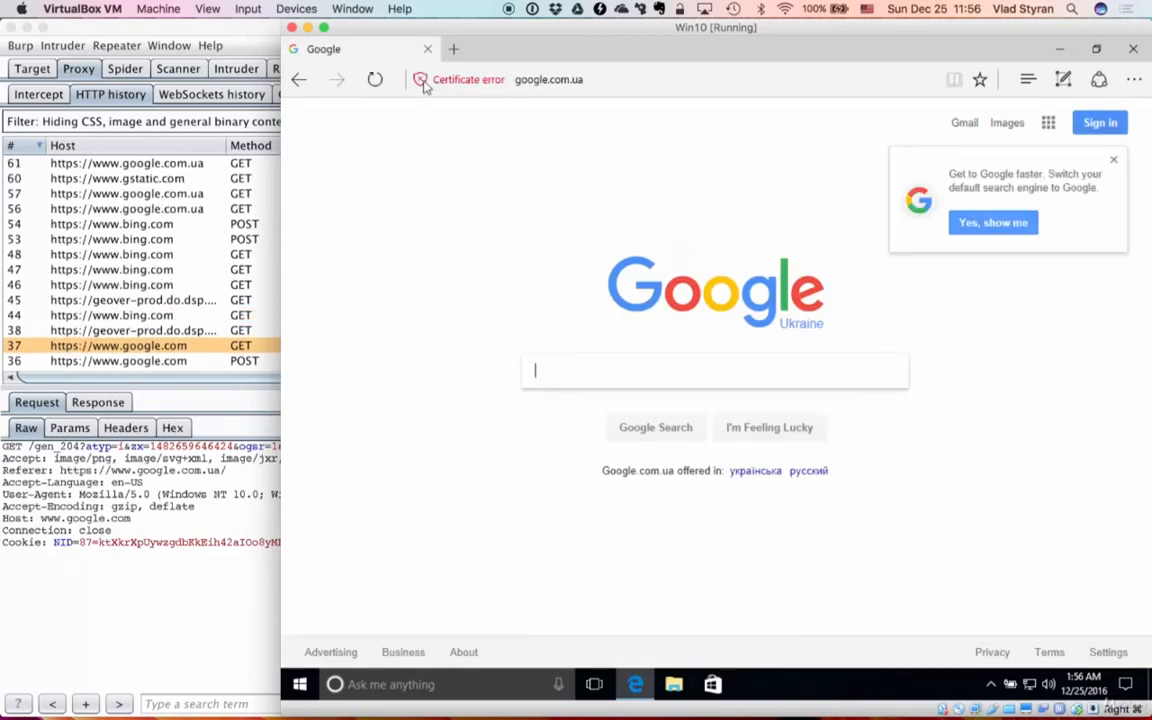
Open the Burp Suite proxy page at 192.168.234.222:8082 in a new browser tab
click(454, 50)
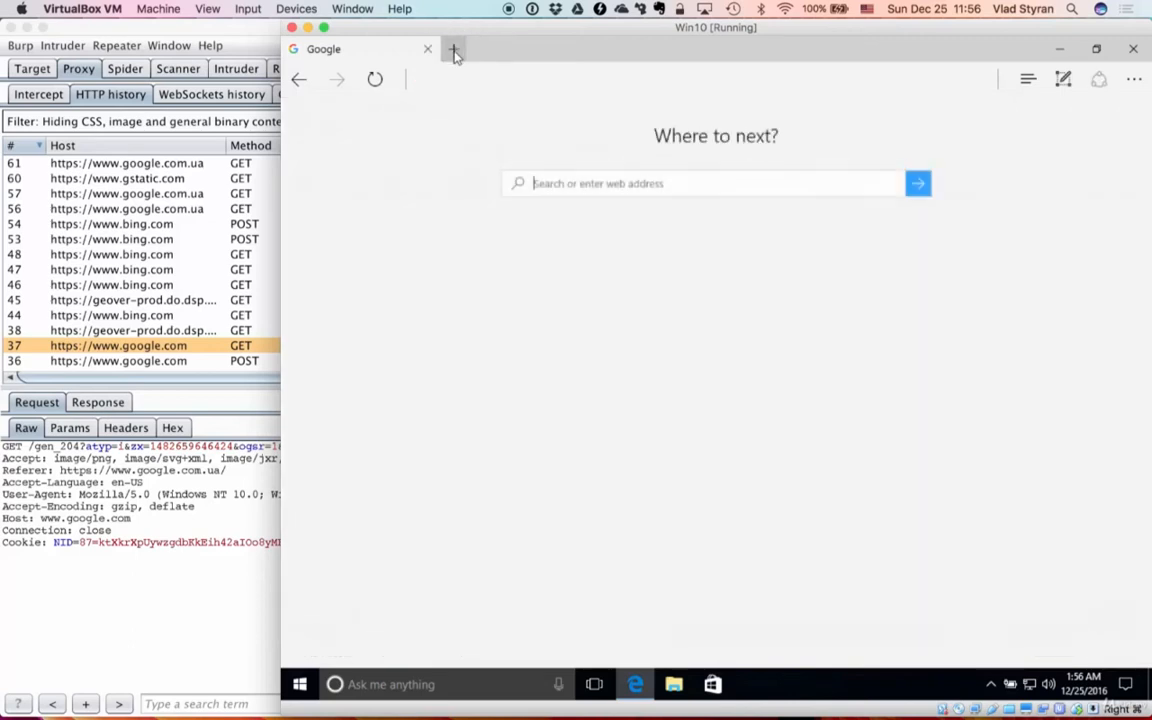
text(g)
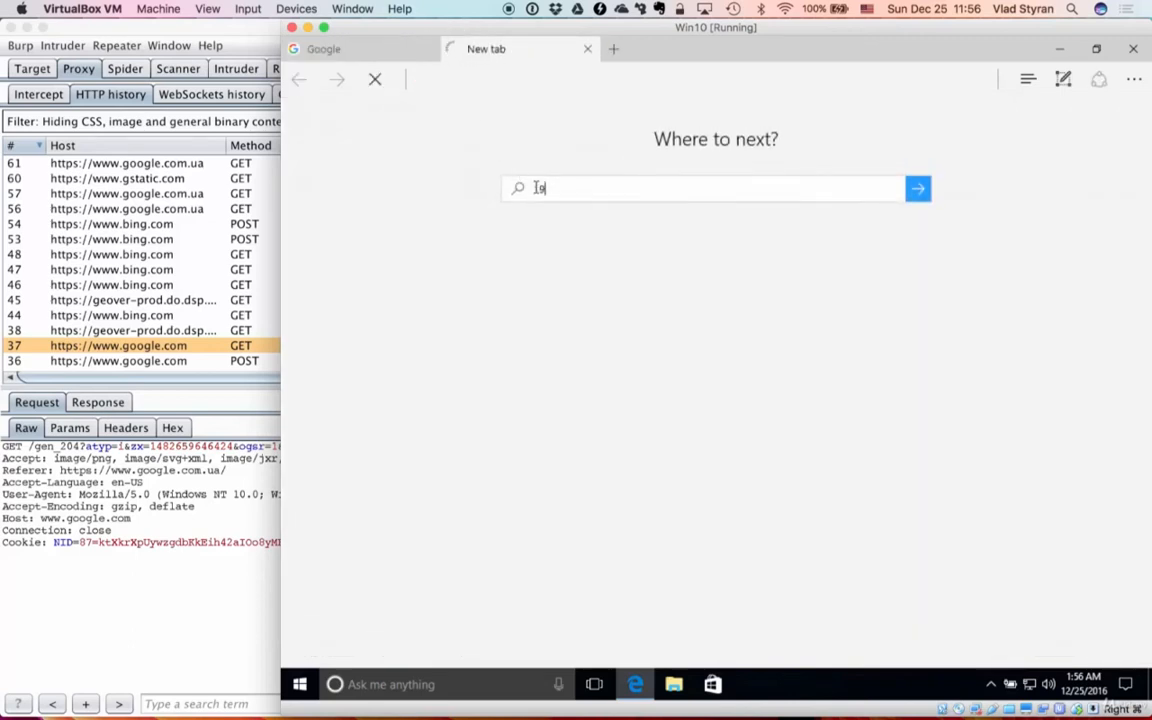
key(BackSpace)
text(1)
key(End)
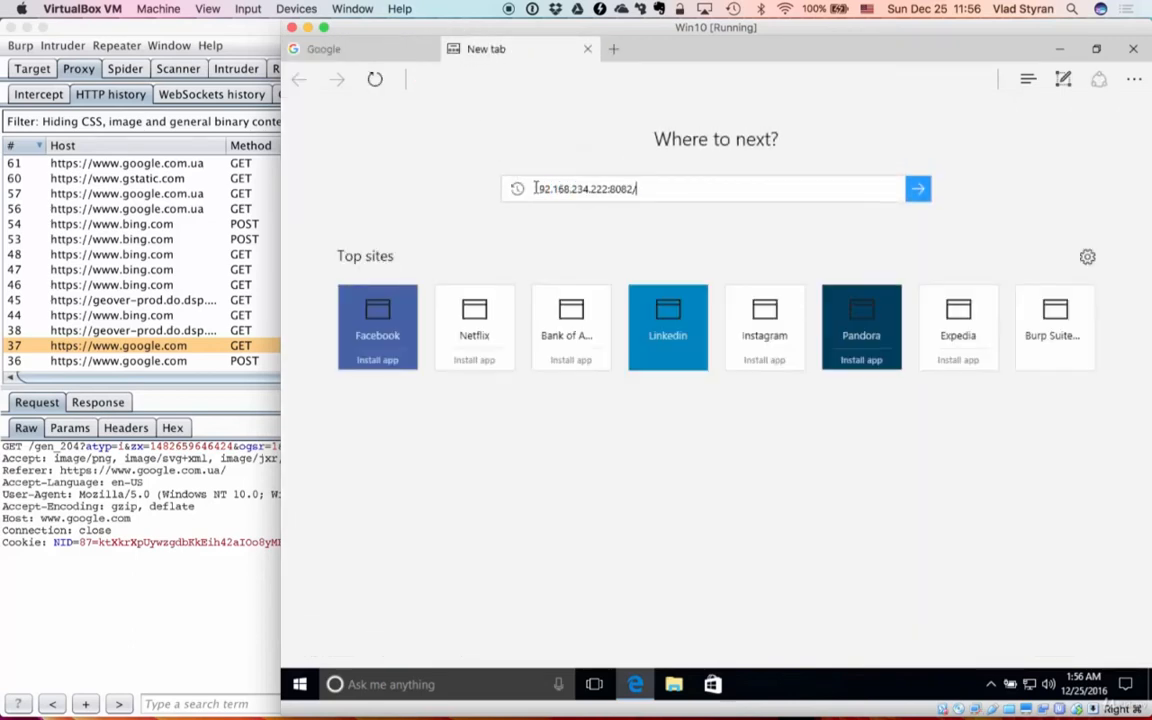
key(BackSpace)
key(BackSpace)
key(BackSpace)
text(8)
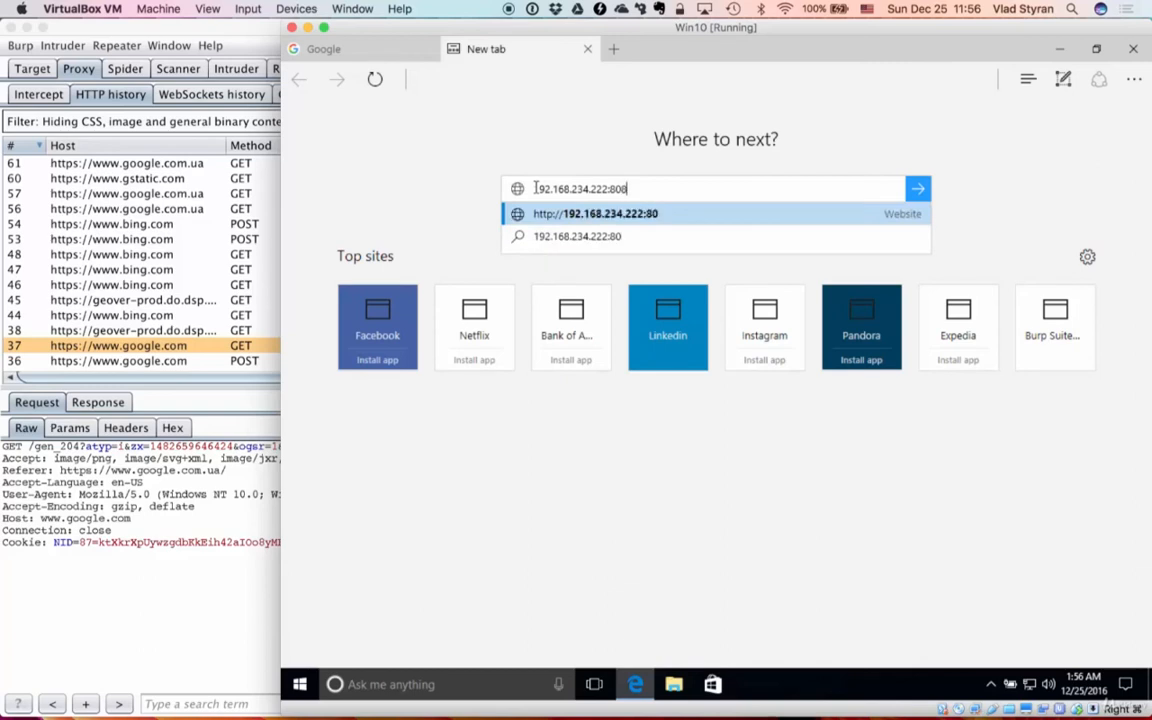
text(2)
key(Return)
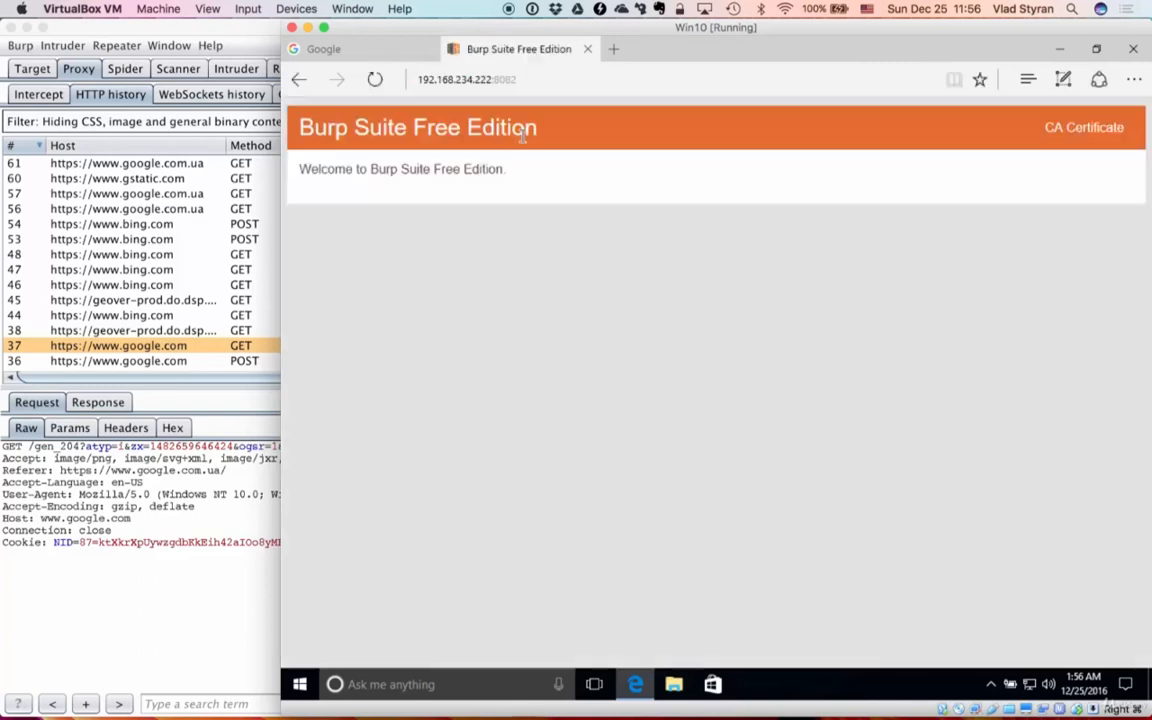
Download Burp's CA certificate as cacert.der and show the list of downloads
click(1076, 131)
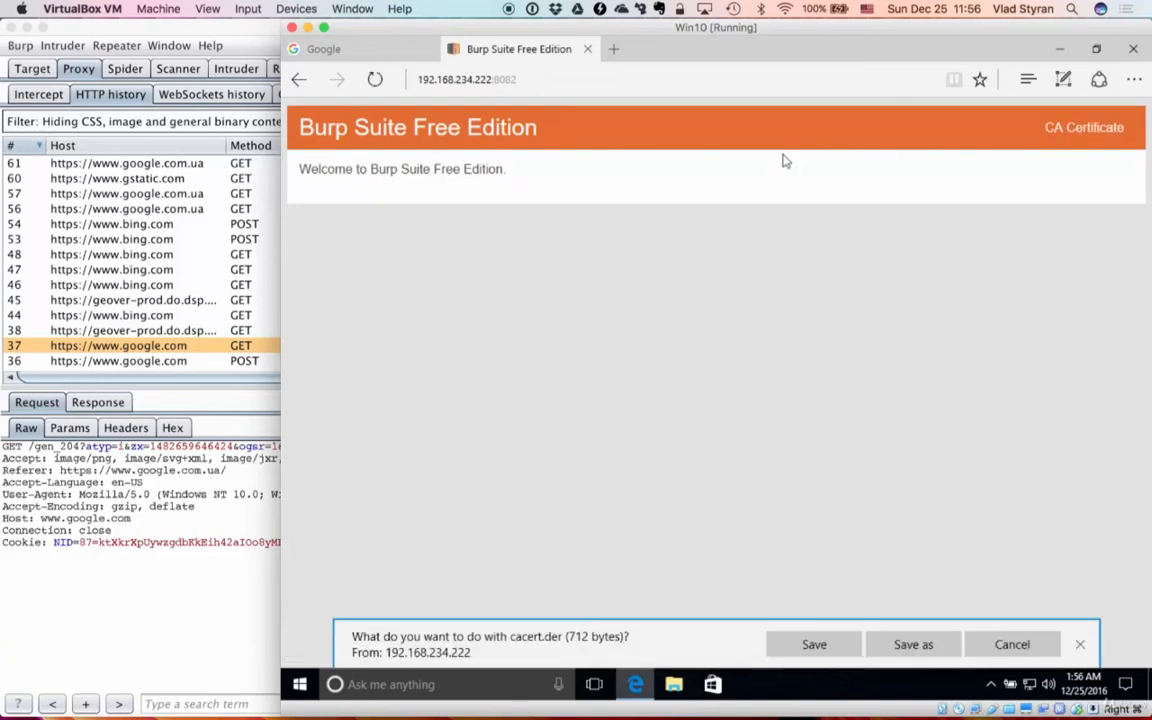
click(814, 644)
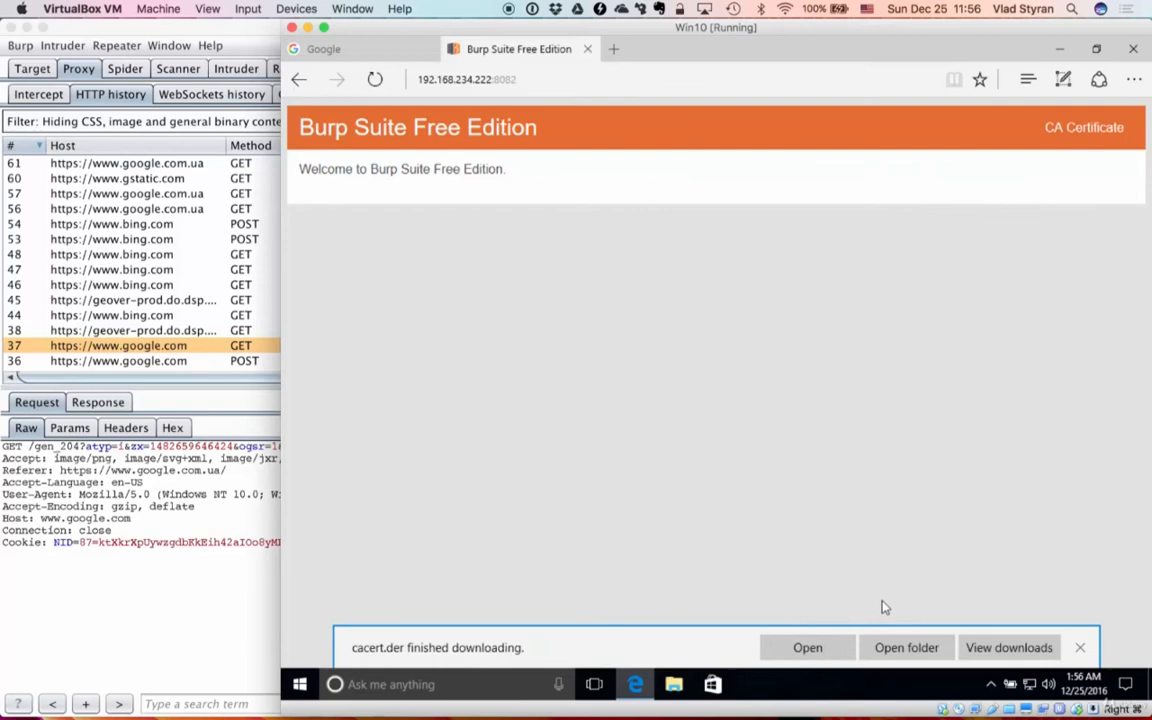
click(1009, 647)
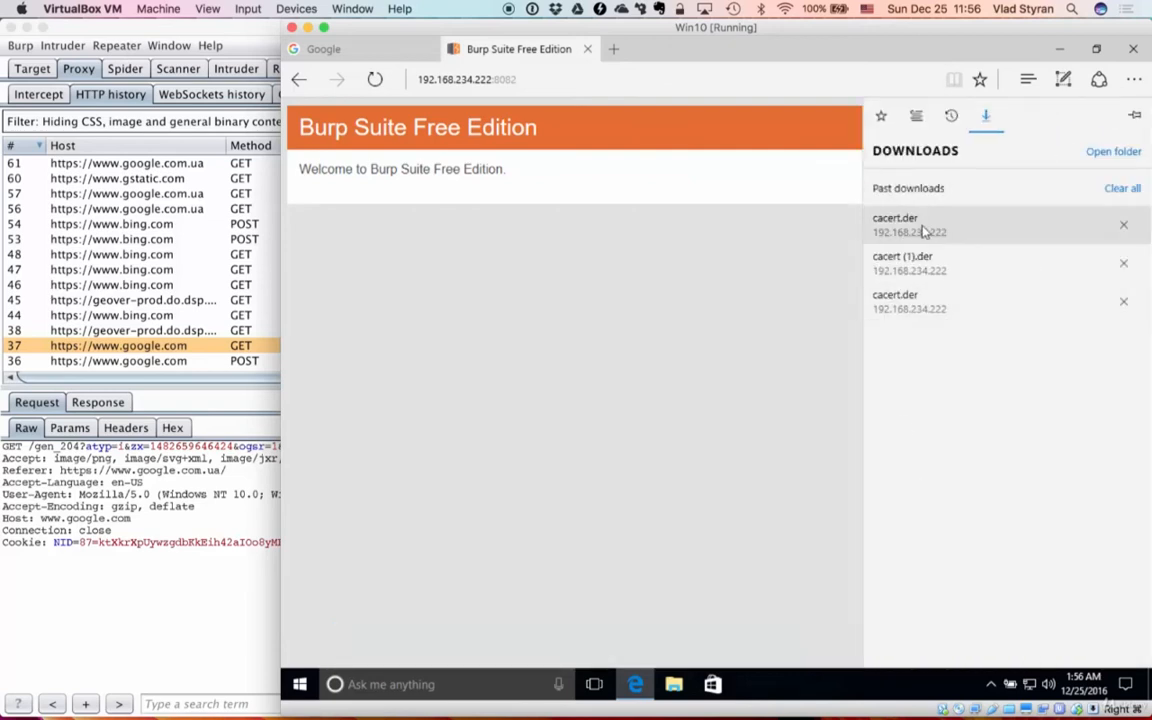
Open the newly downloaded cacert.der and start installing the certificate for the Local Machine, allowing the system change
click(925, 231)
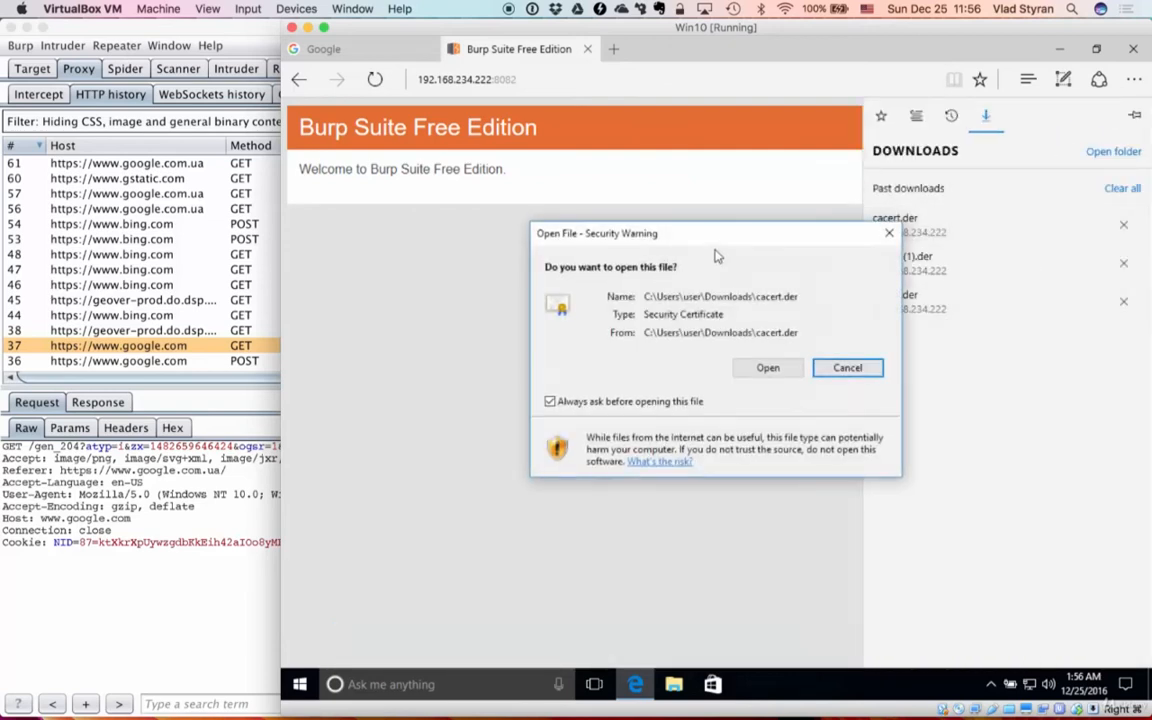
click(766, 368)
click(766, 368)
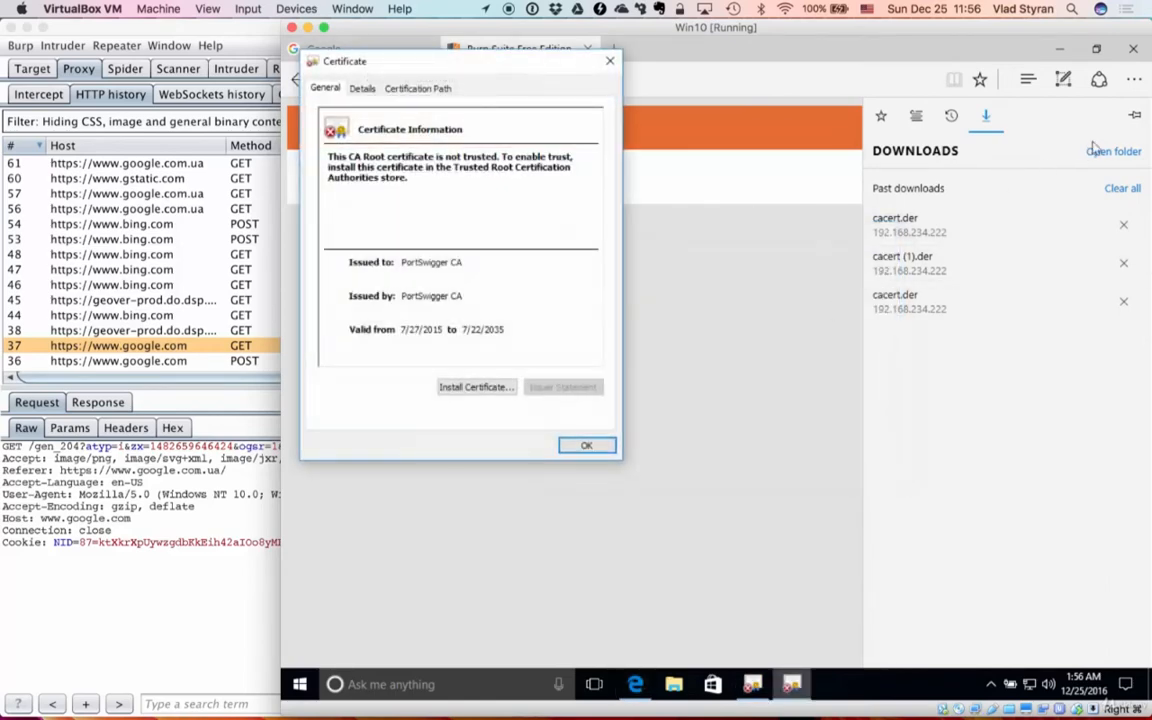
click(452, 387)
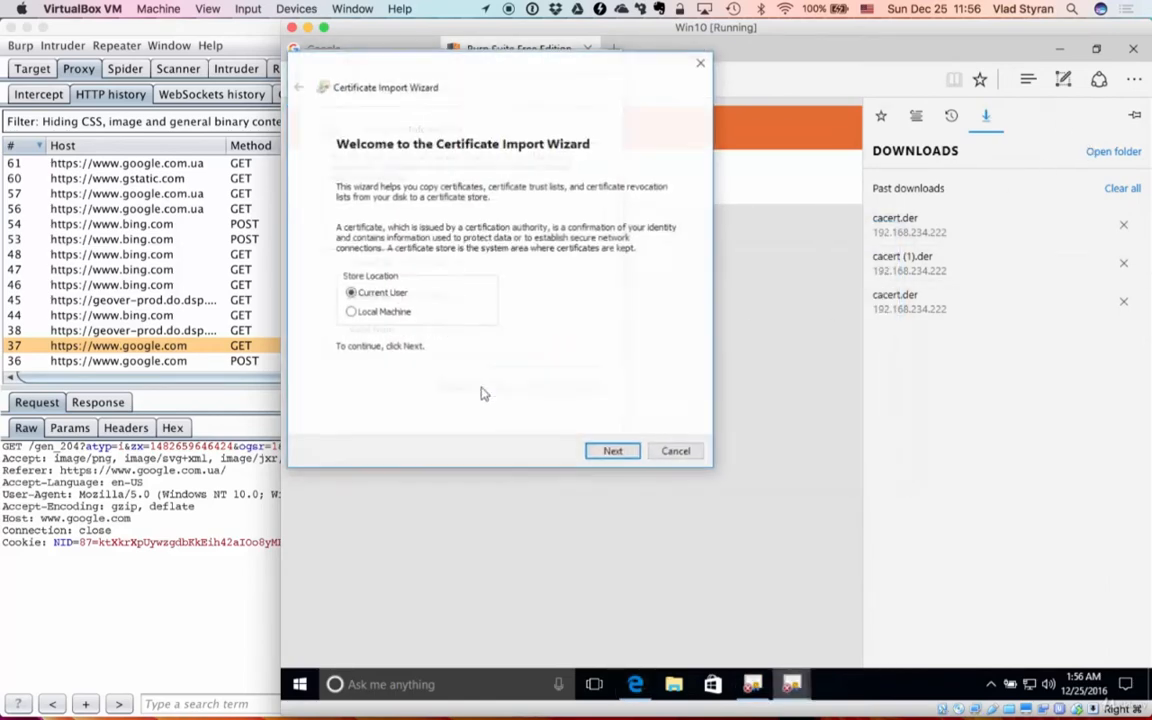
click(383, 311)
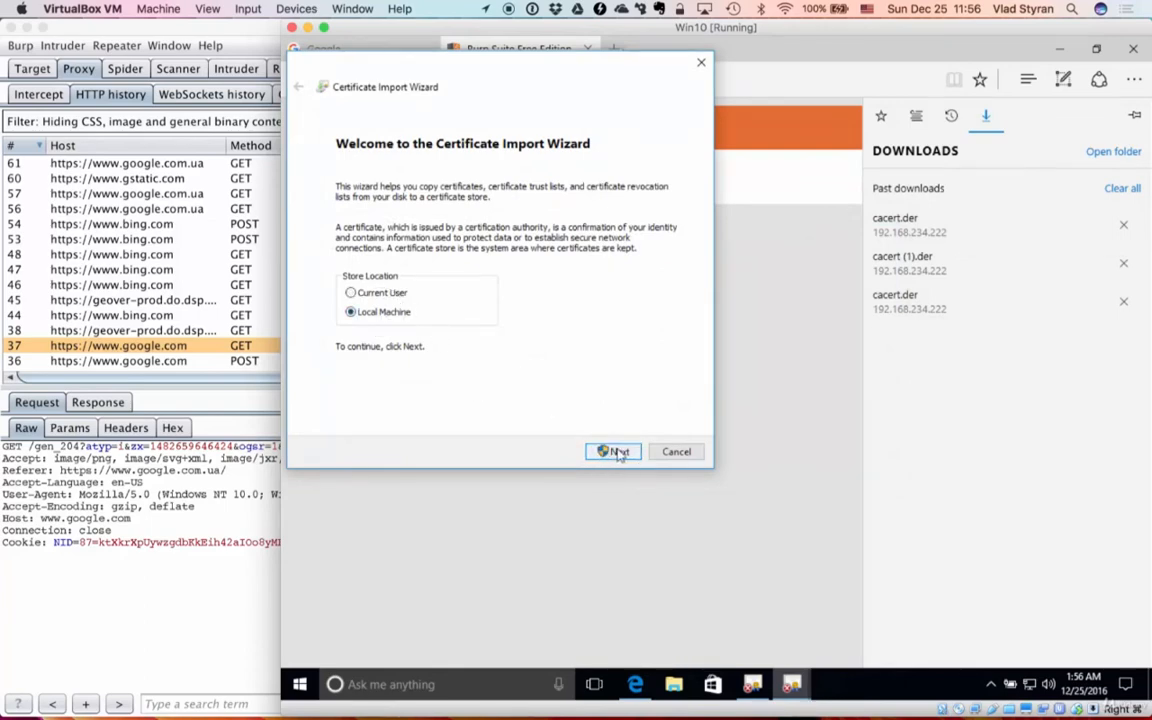
key(Return)
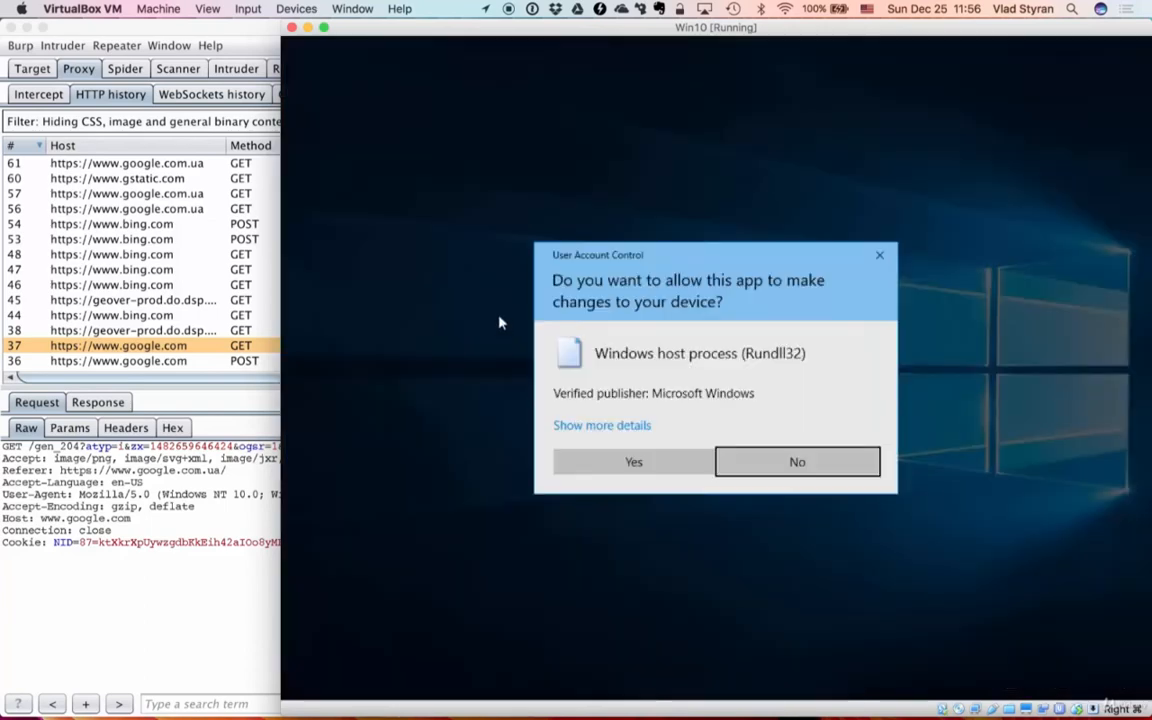
click(666, 462)
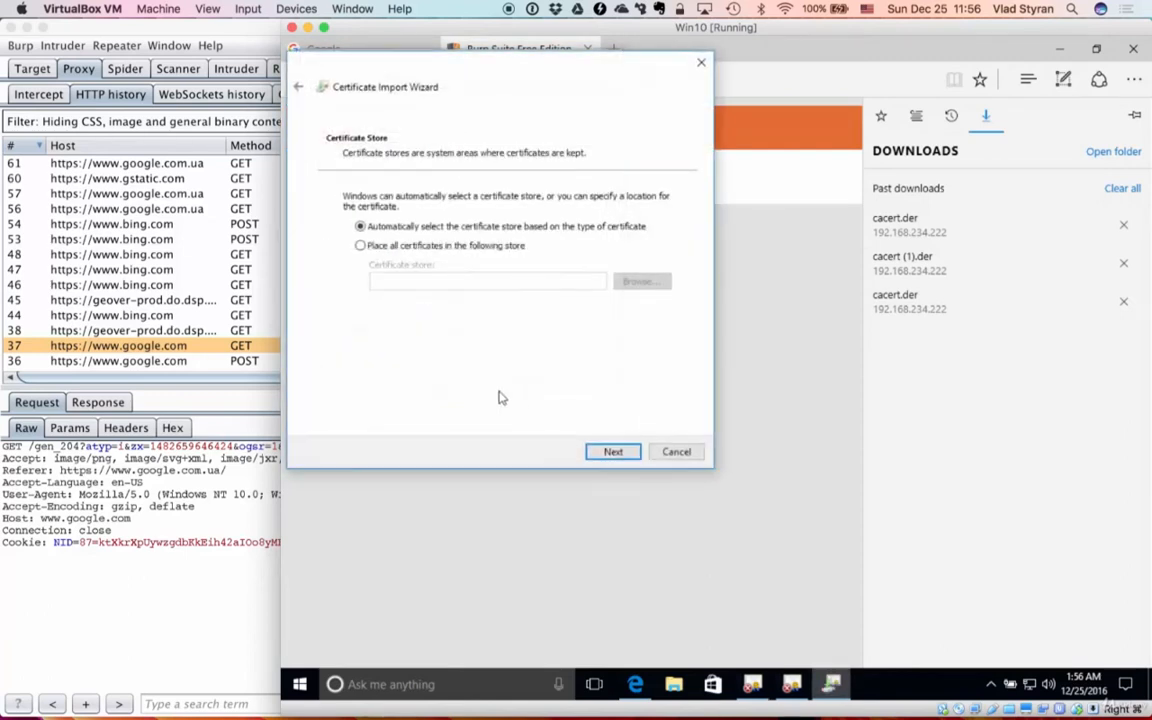
Import the certificate into the Trusted Root Certification Authorities store and close the certificate window
click(470, 246)
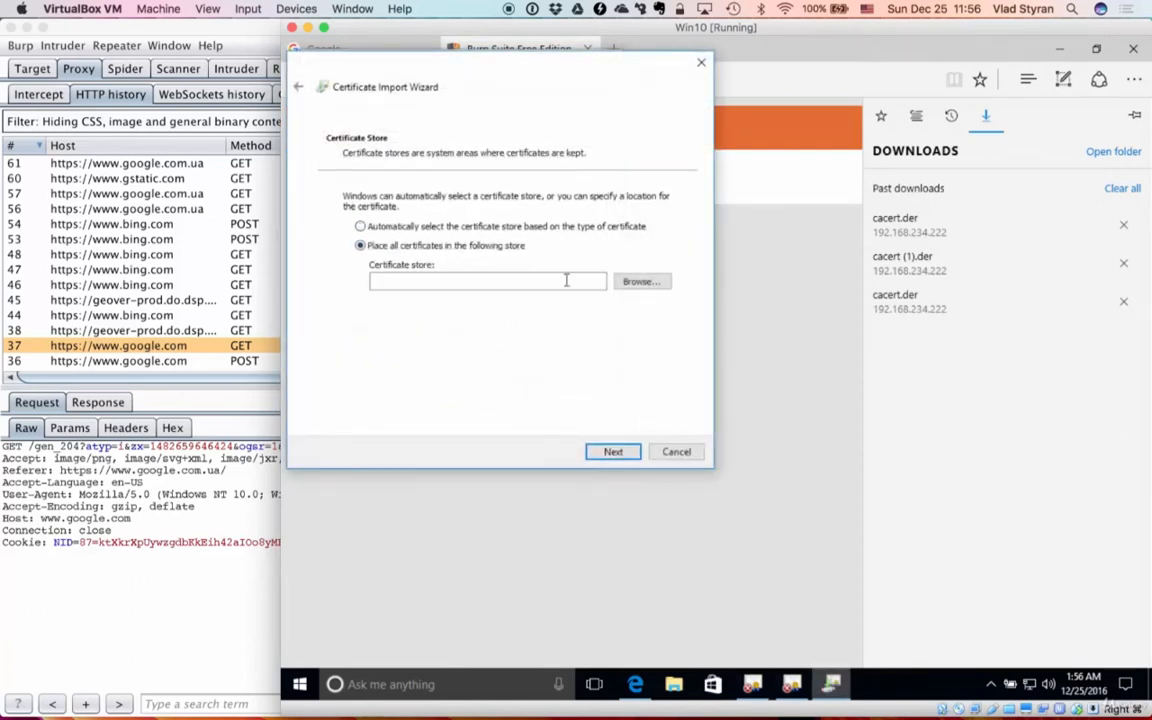
click(632, 283)
click(388, 160)
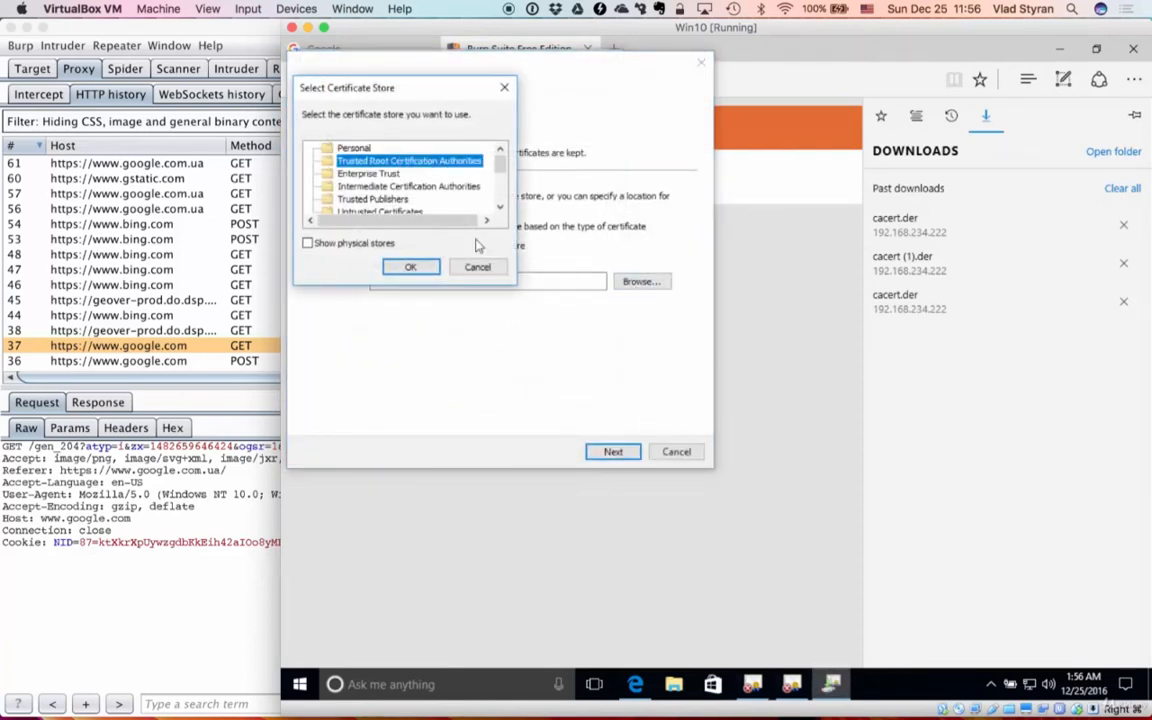
click(421, 272)
click(613, 452)
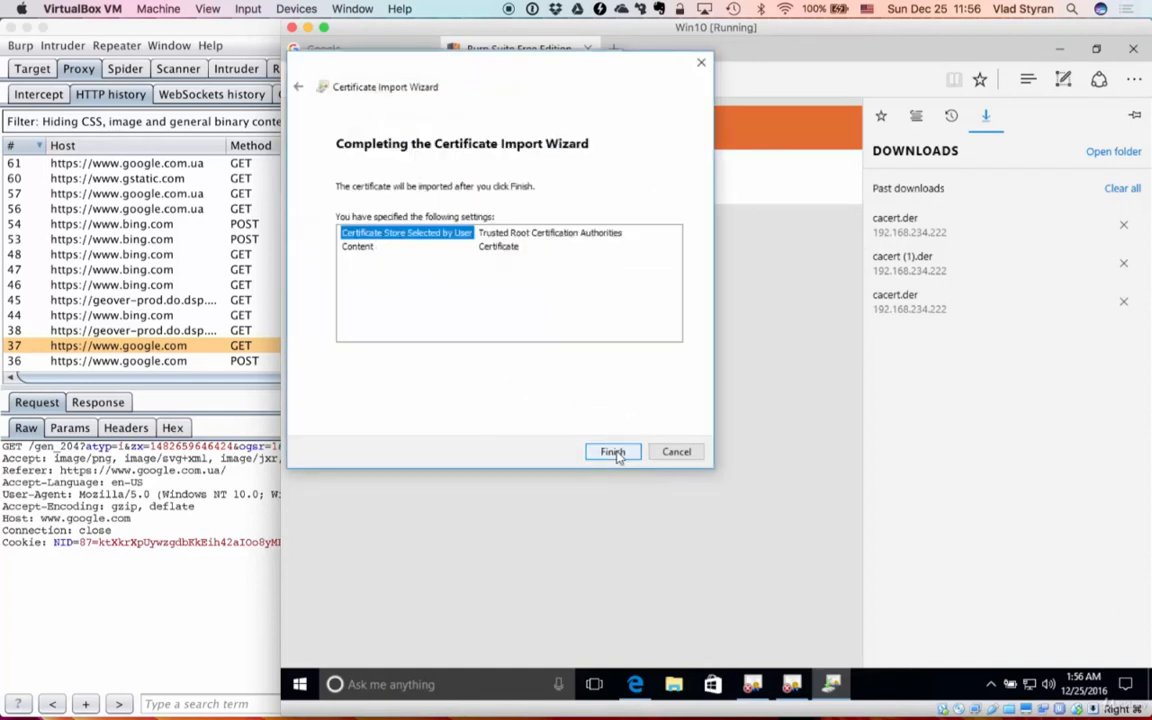
click(613, 452)
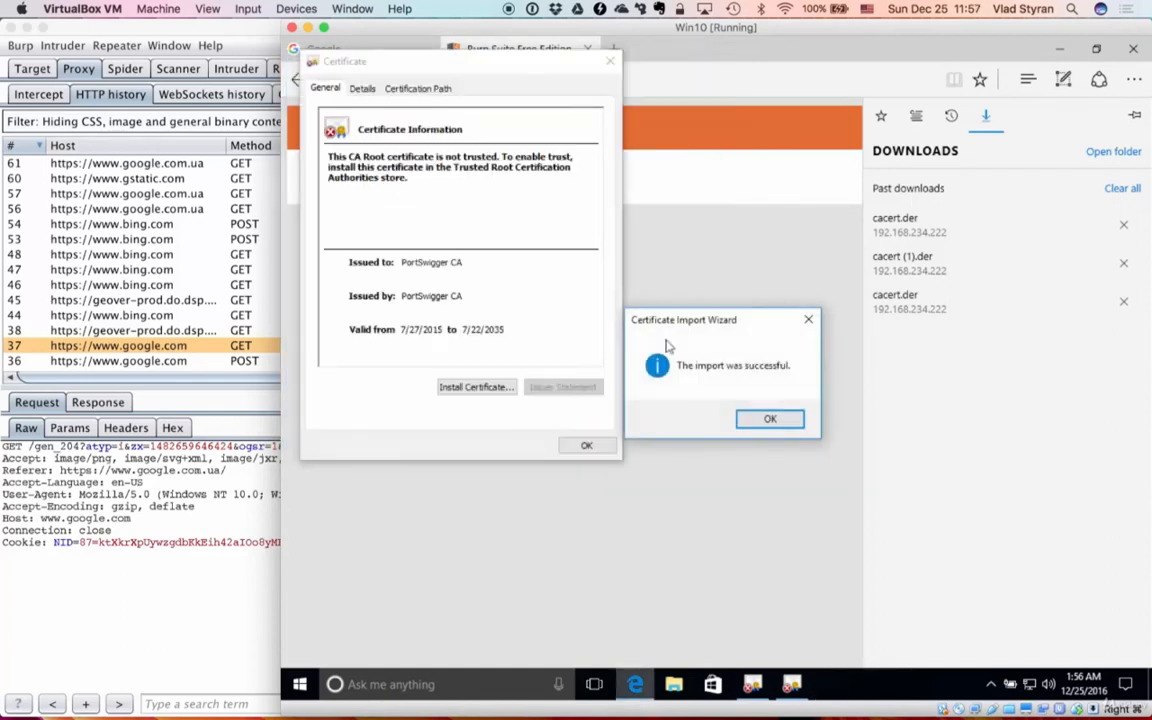
click(767, 418)
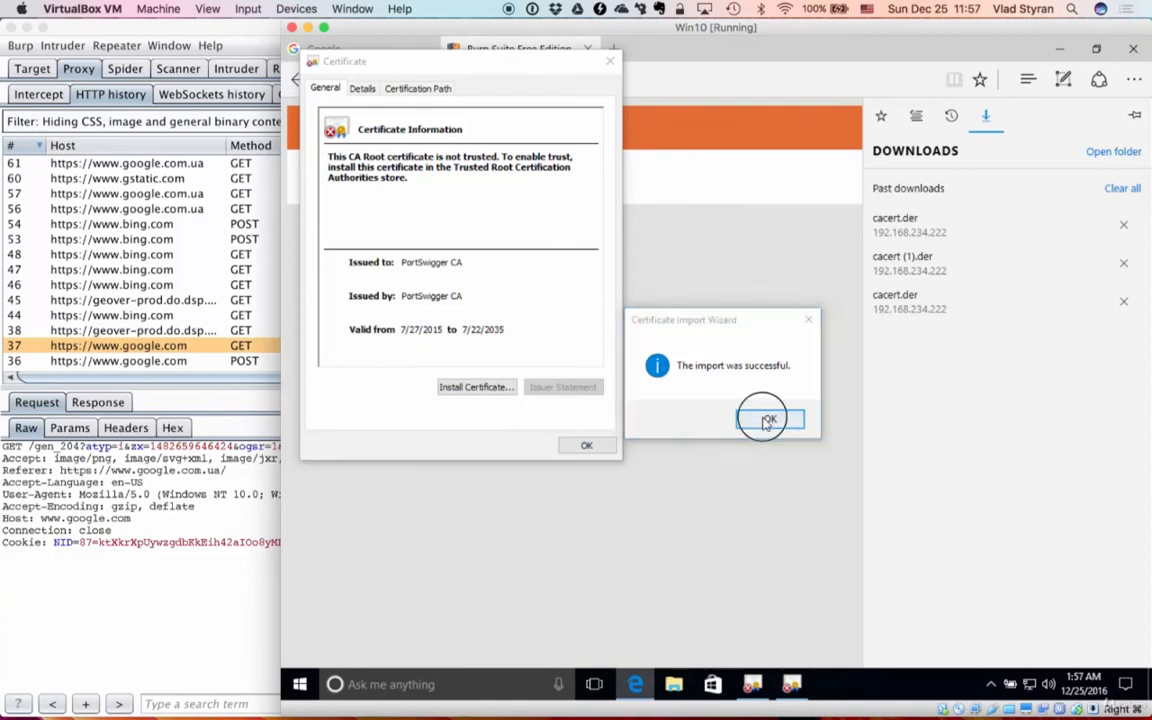
click(586, 446)
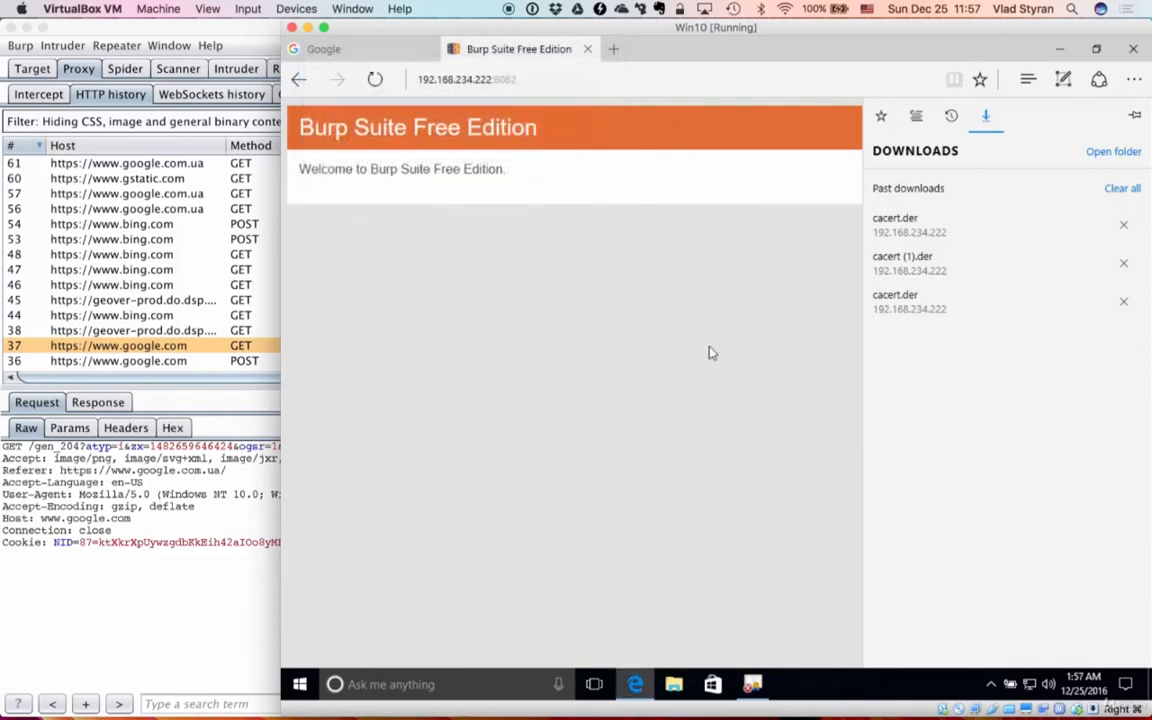
Close the Burp Suite page and reload google.com.ua in the remaining tab
click(587, 50)
click(587, 50)
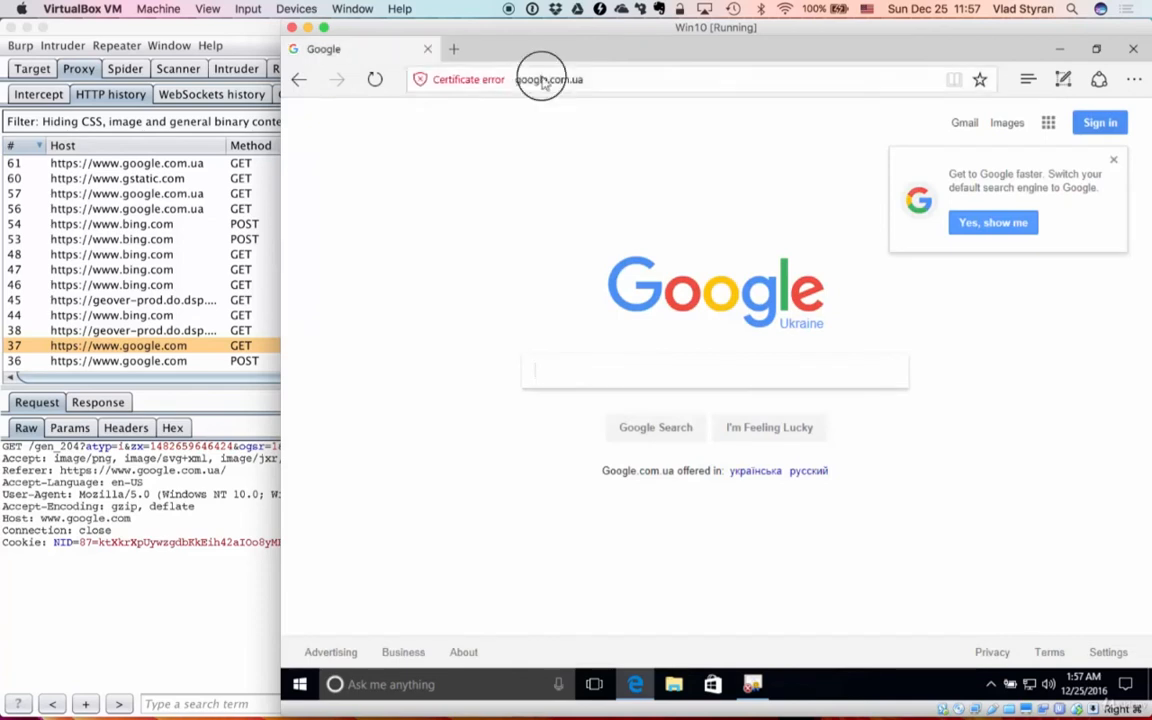
click(541, 80)
key(Return)
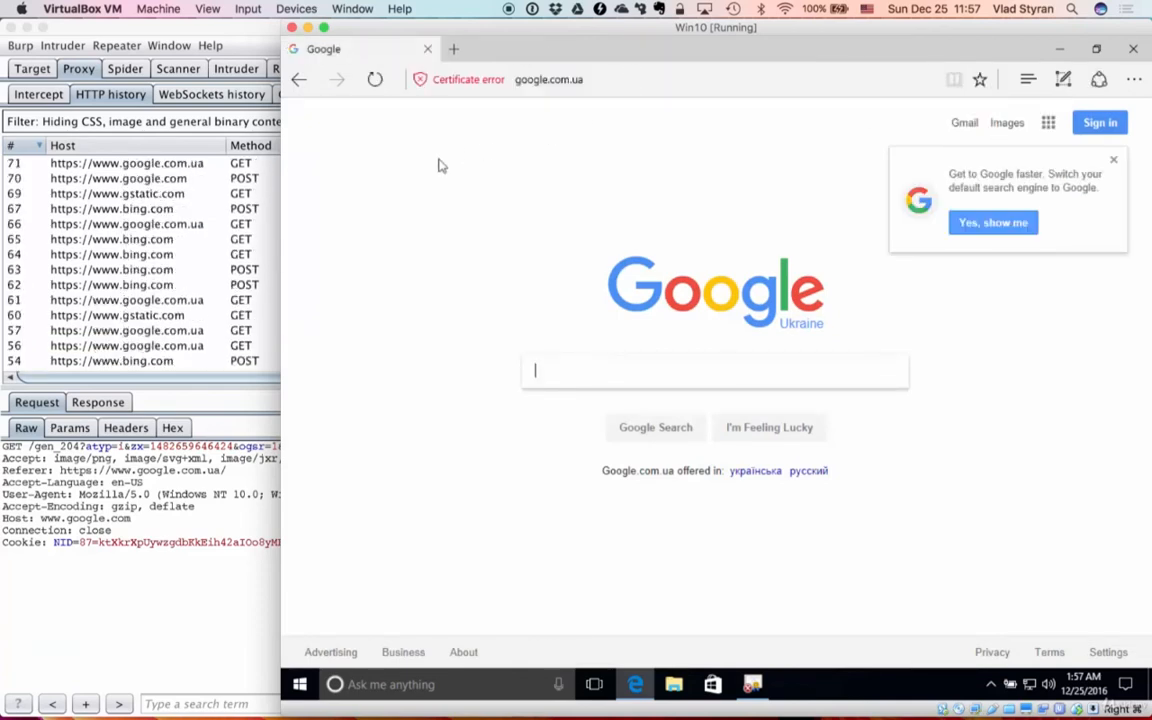
click(375, 80)
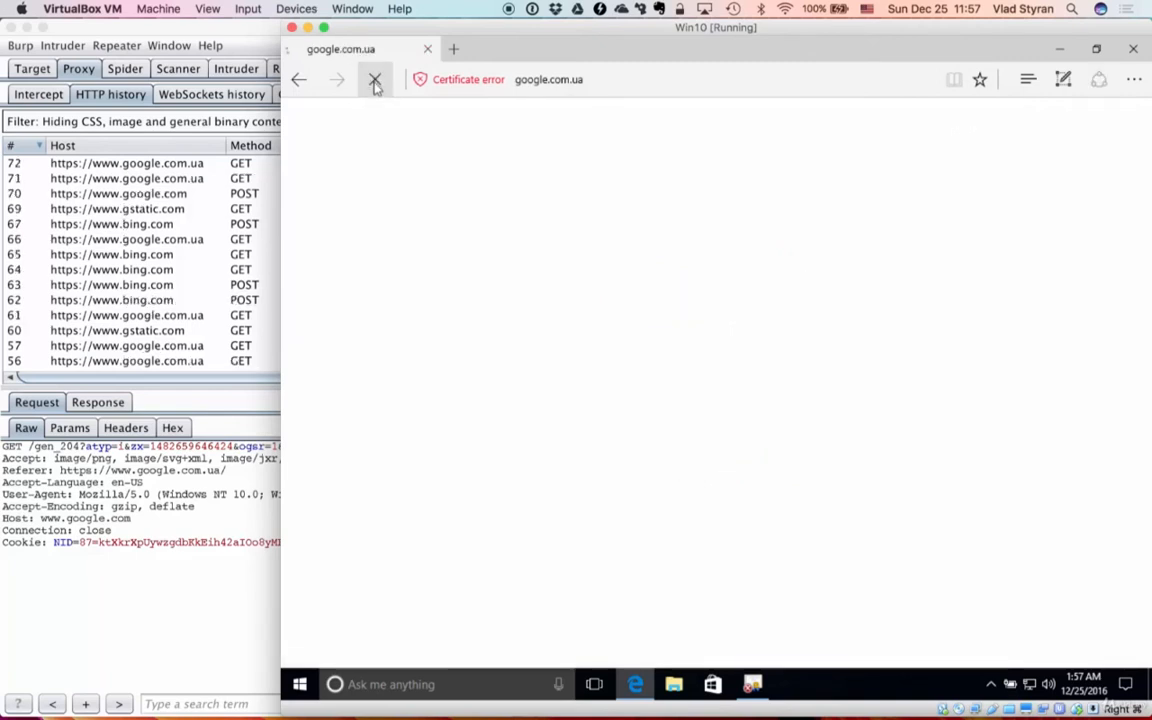
click(455, 82)
click(455, 83)
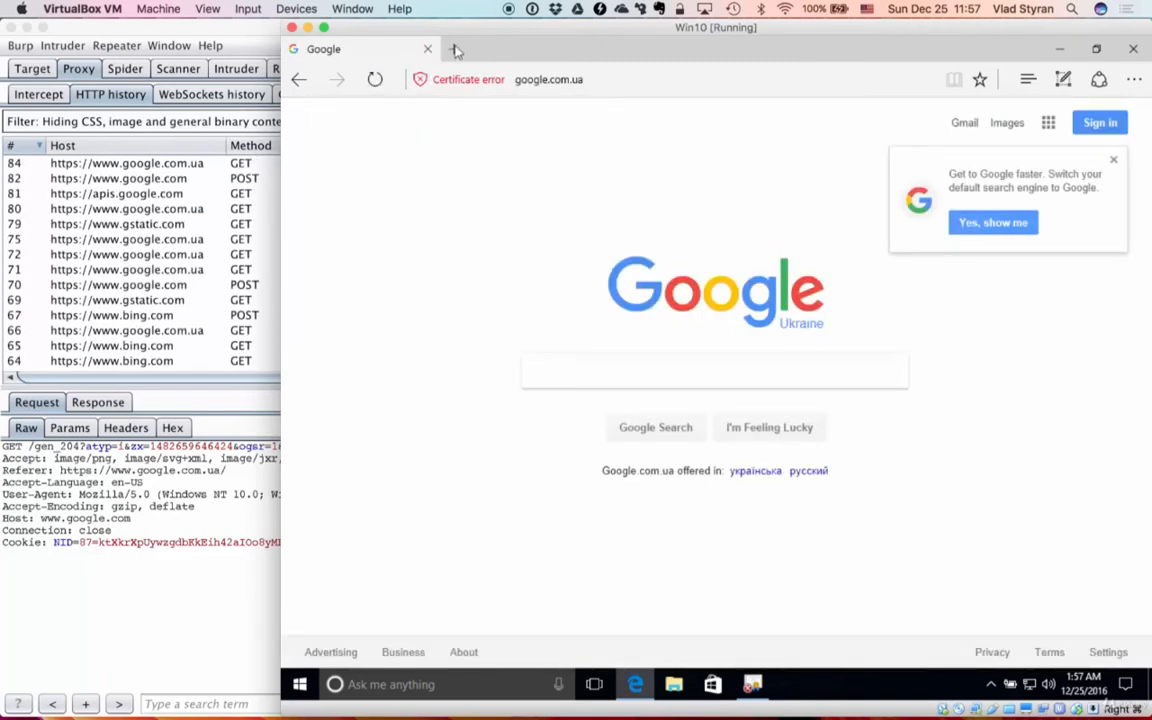
Restart the browser, closing the leftover certificate window, and load google.com
click(428, 50)
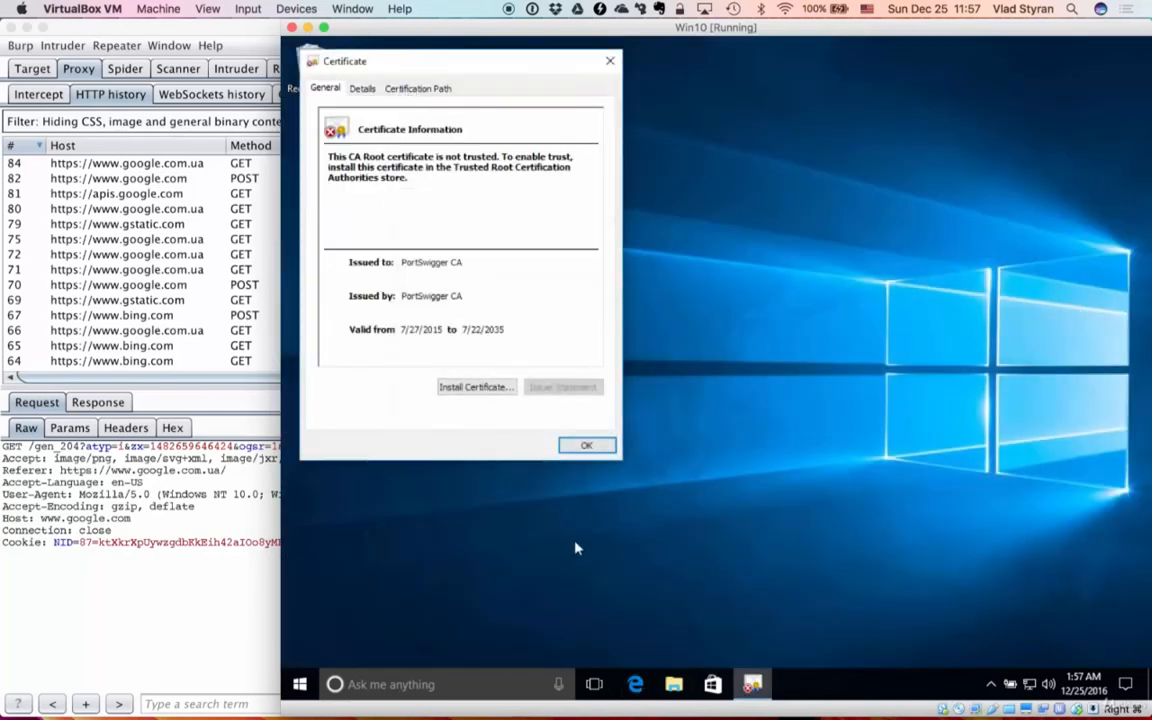
click(586, 445)
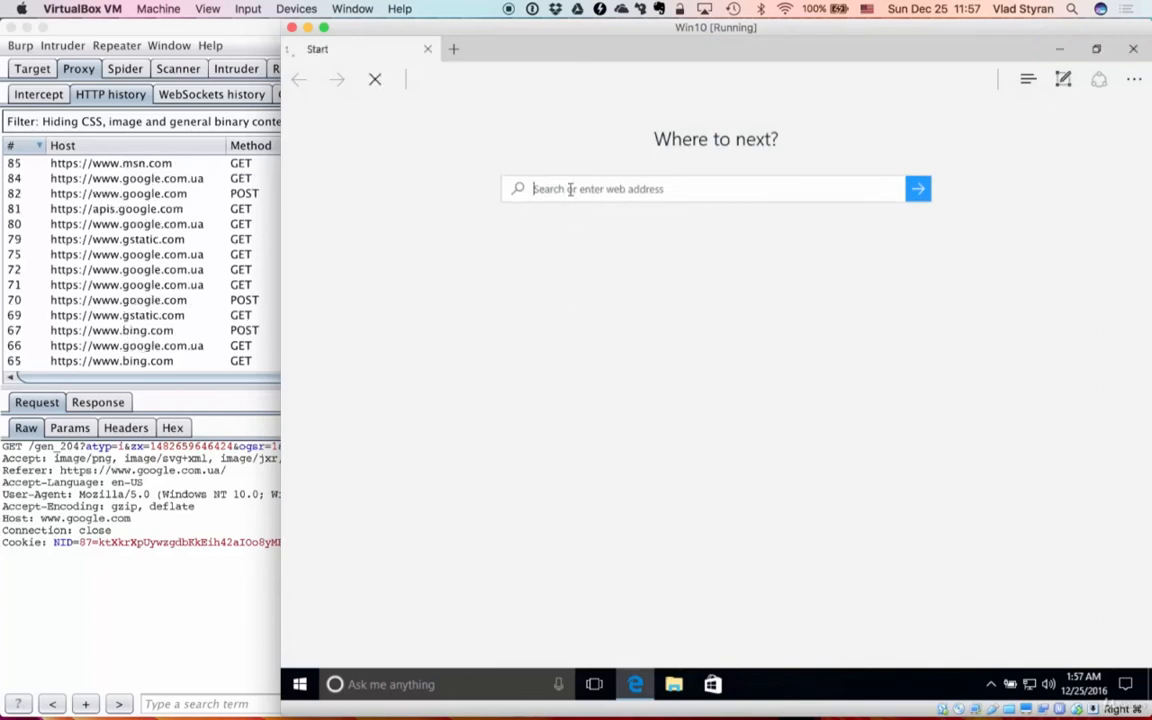
text(google)
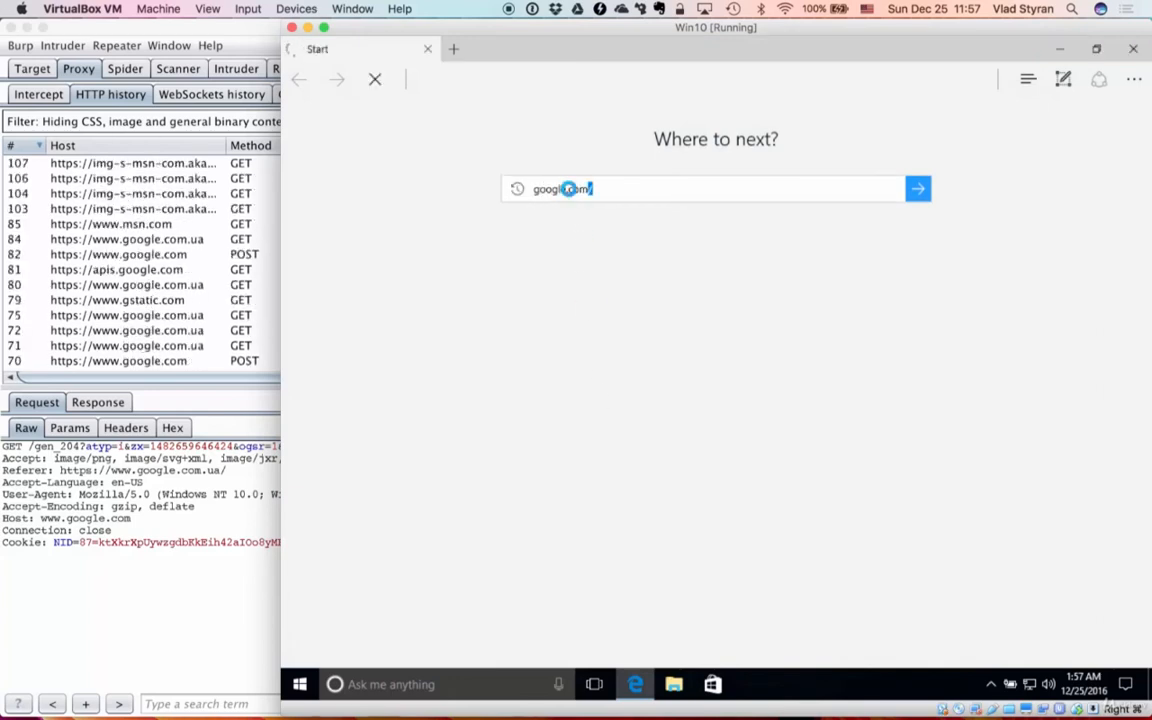
text(.com)
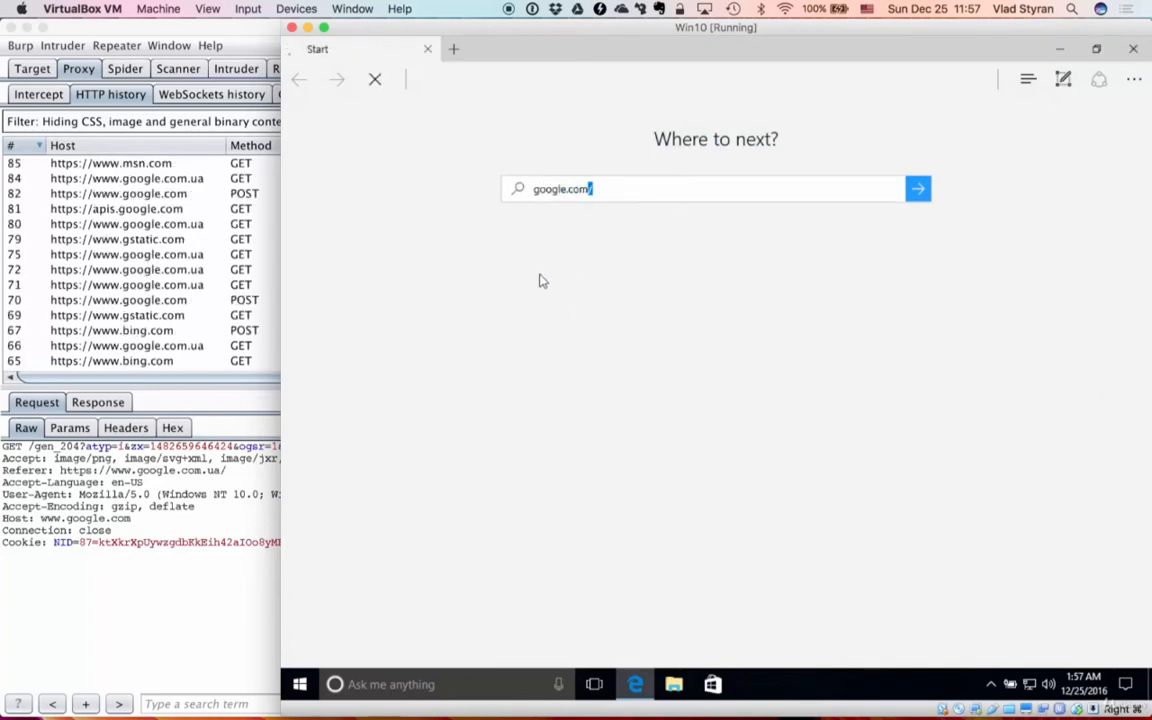
key(Return)
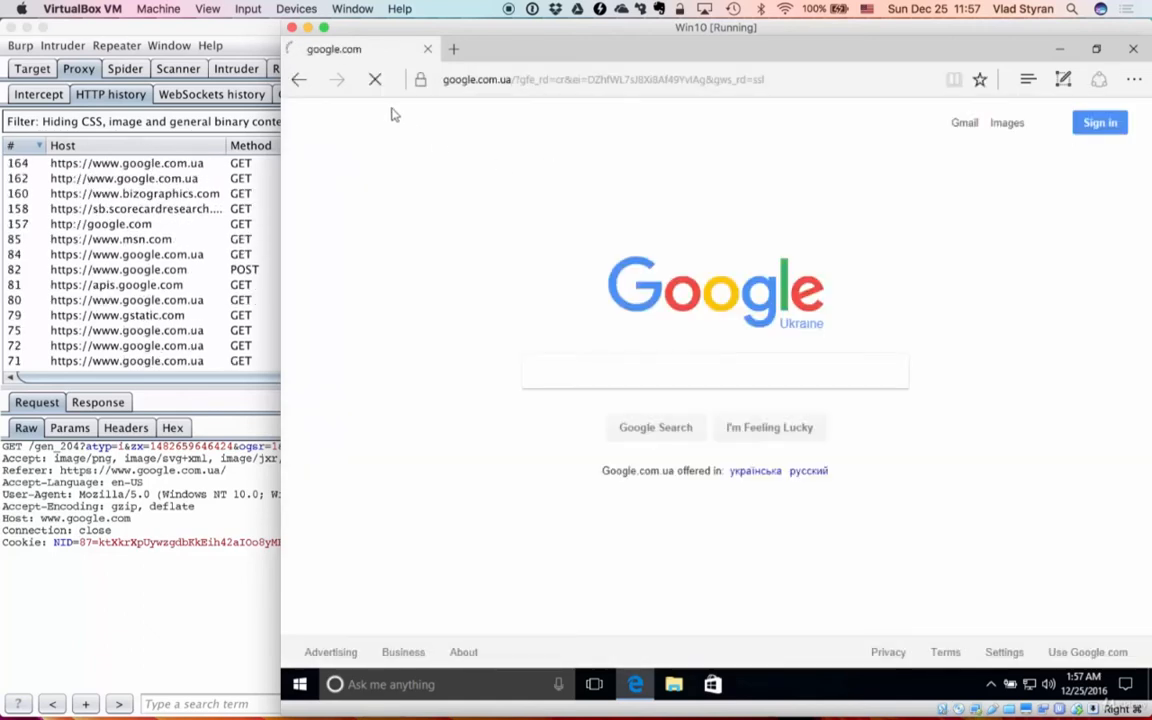
Check the website identification details for the Google page and dismiss its default search engine promotion
click(420, 79)
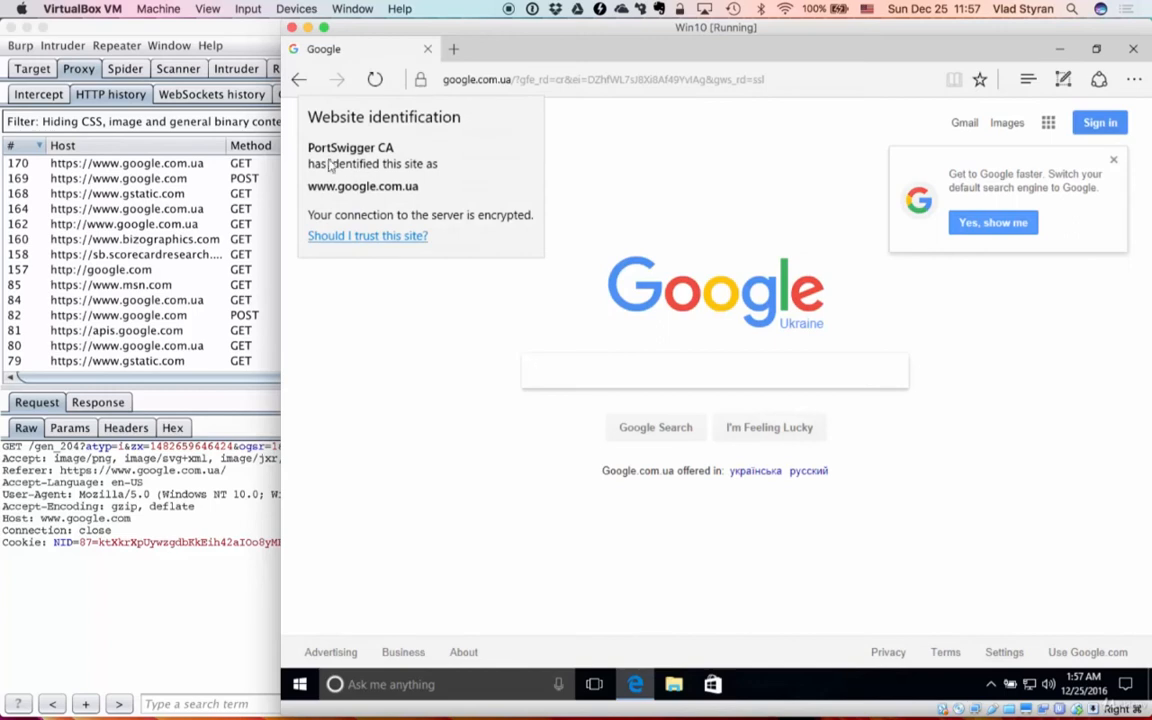
click(690, 187)
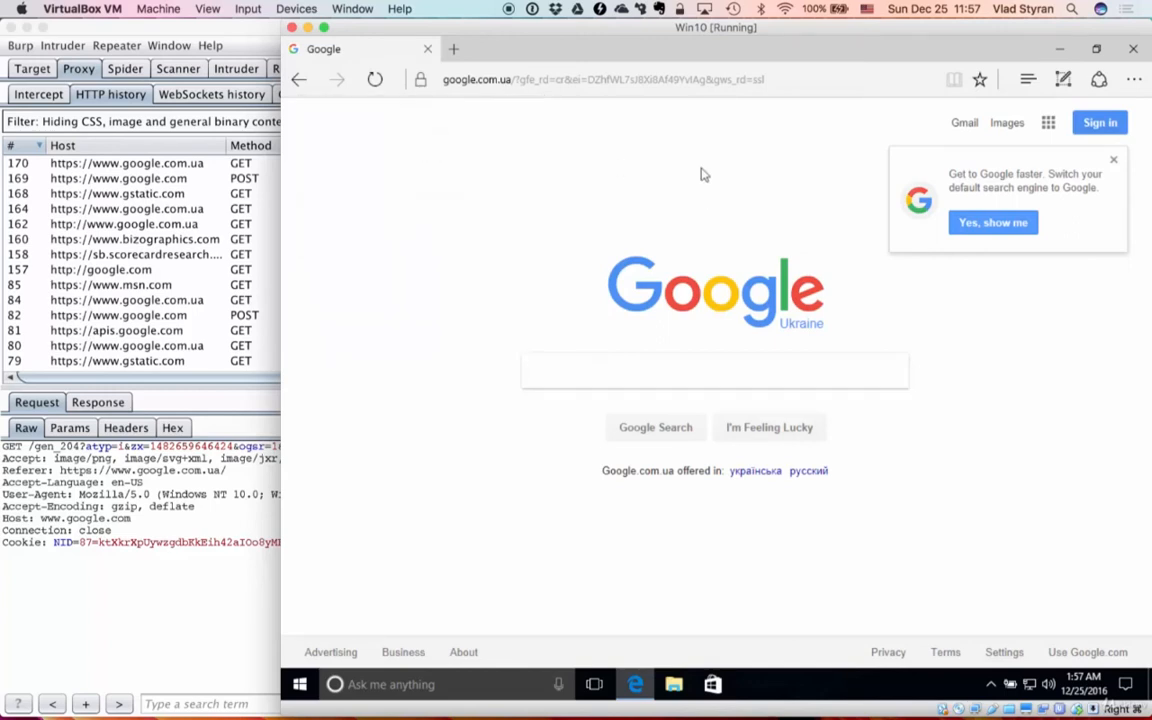
click(1113, 164)
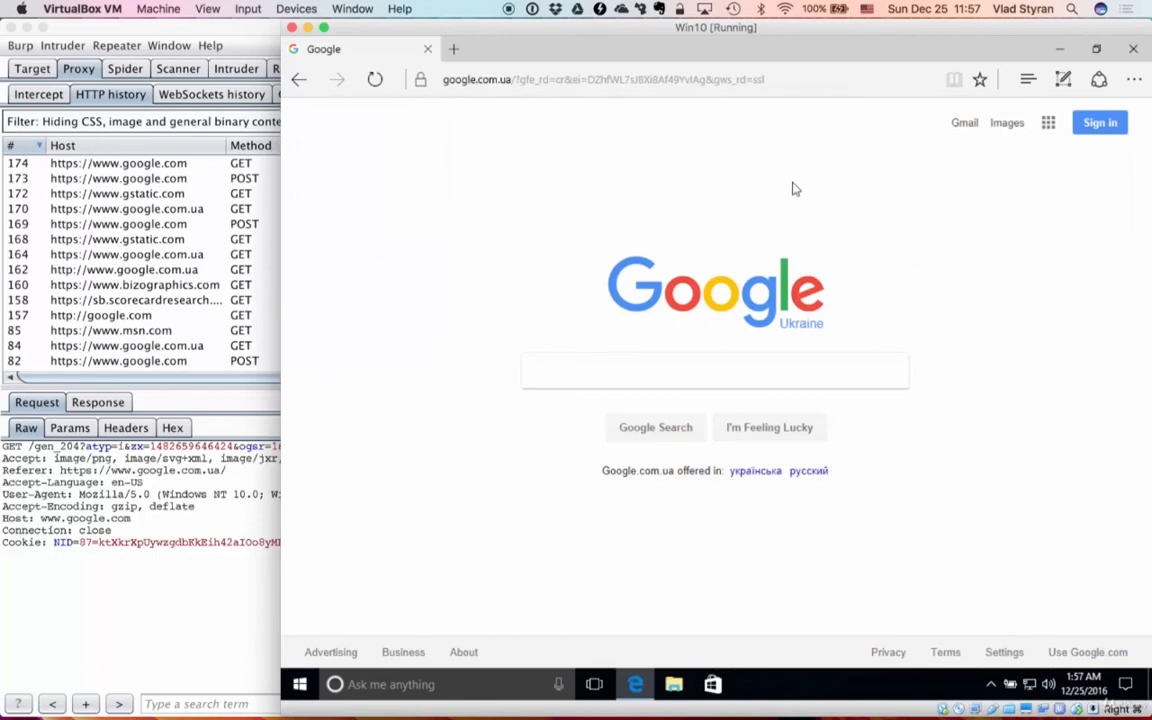
Search Google for "test" to generate HTTPS traffic
click(618, 379)
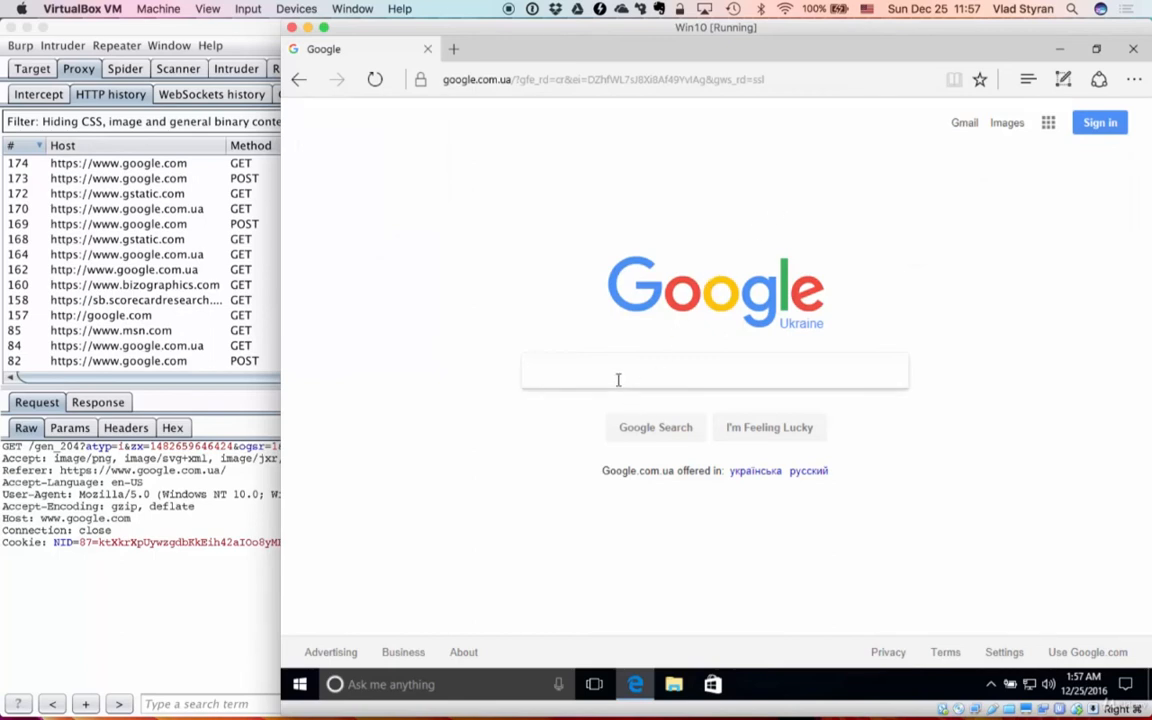
text(test)
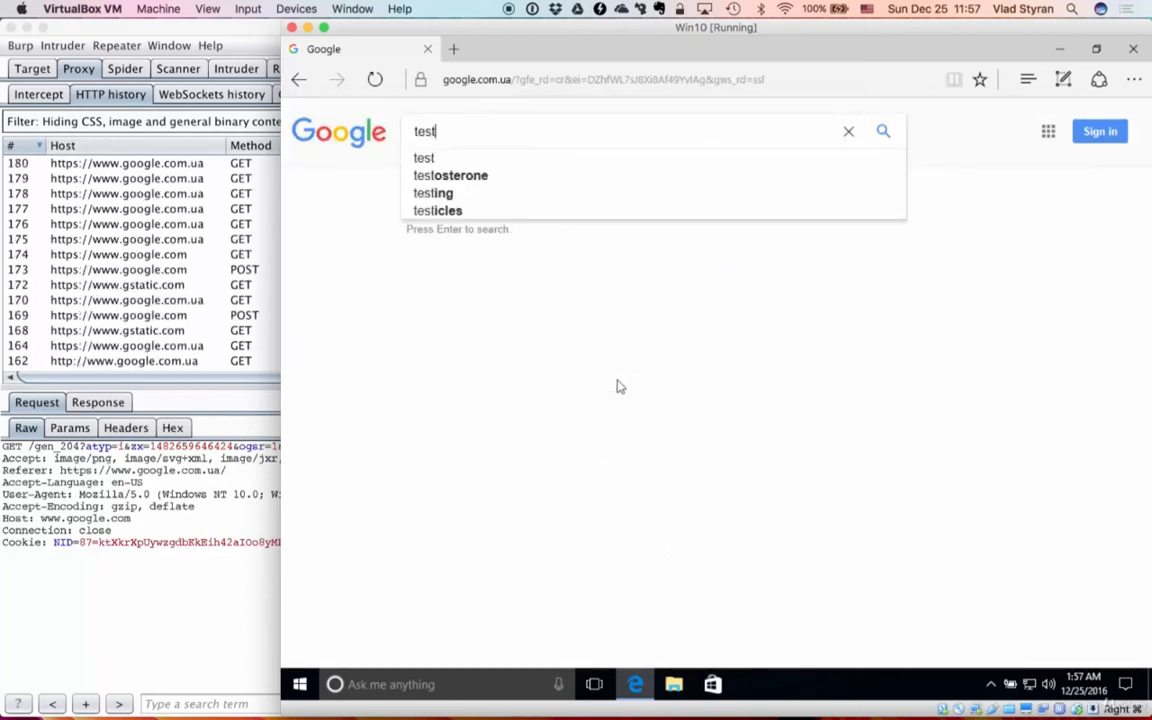
key(Return)
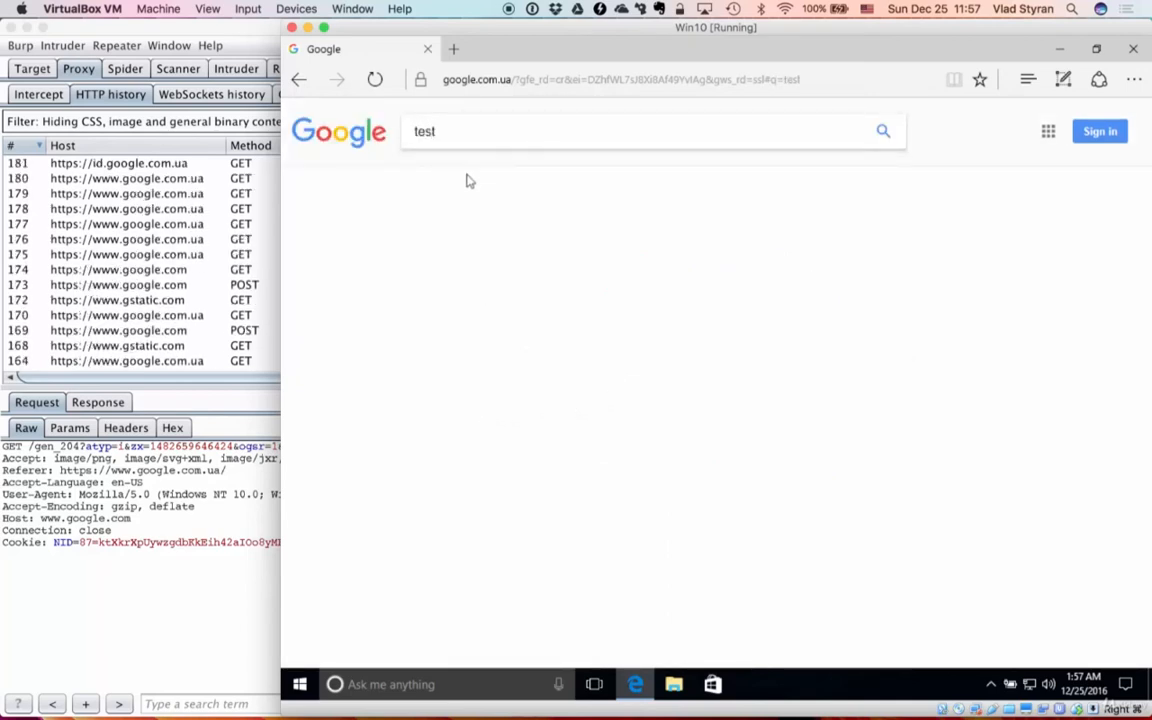
Switch to Burp Suite and examine the captured Google and iecvlist.microsoft.com requests in the proxy's HTTP history
click(180, 240)
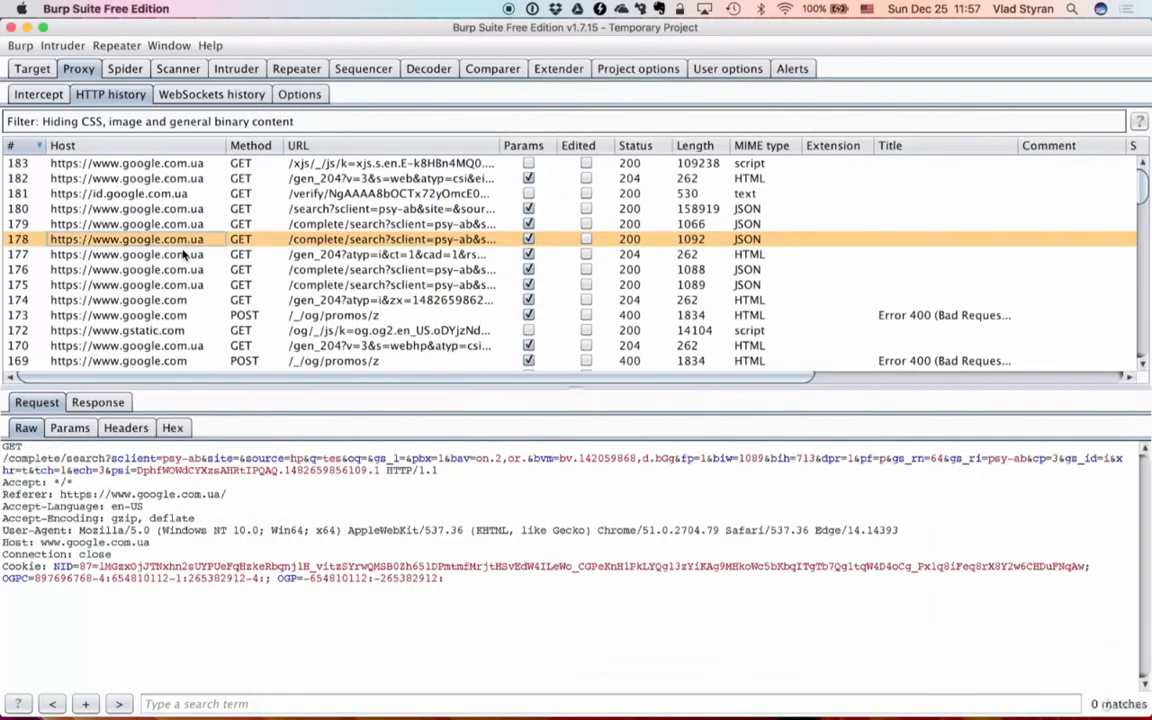
click(421, 227)
click(163, 254)
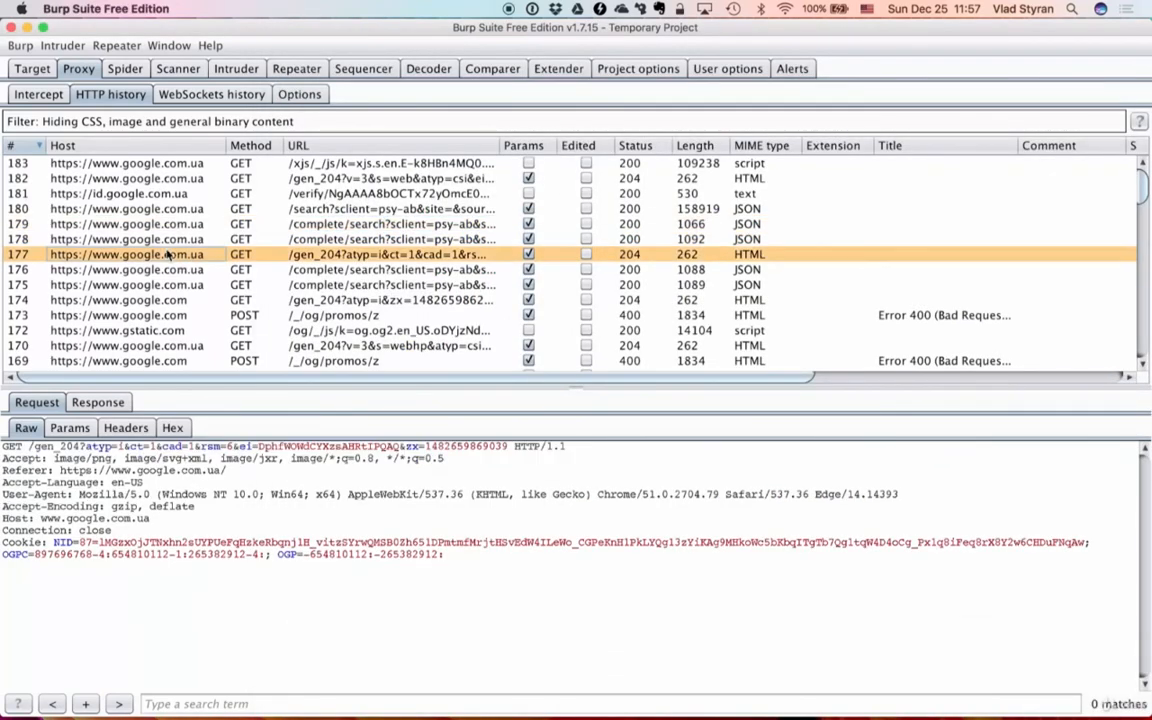
click(155, 165)
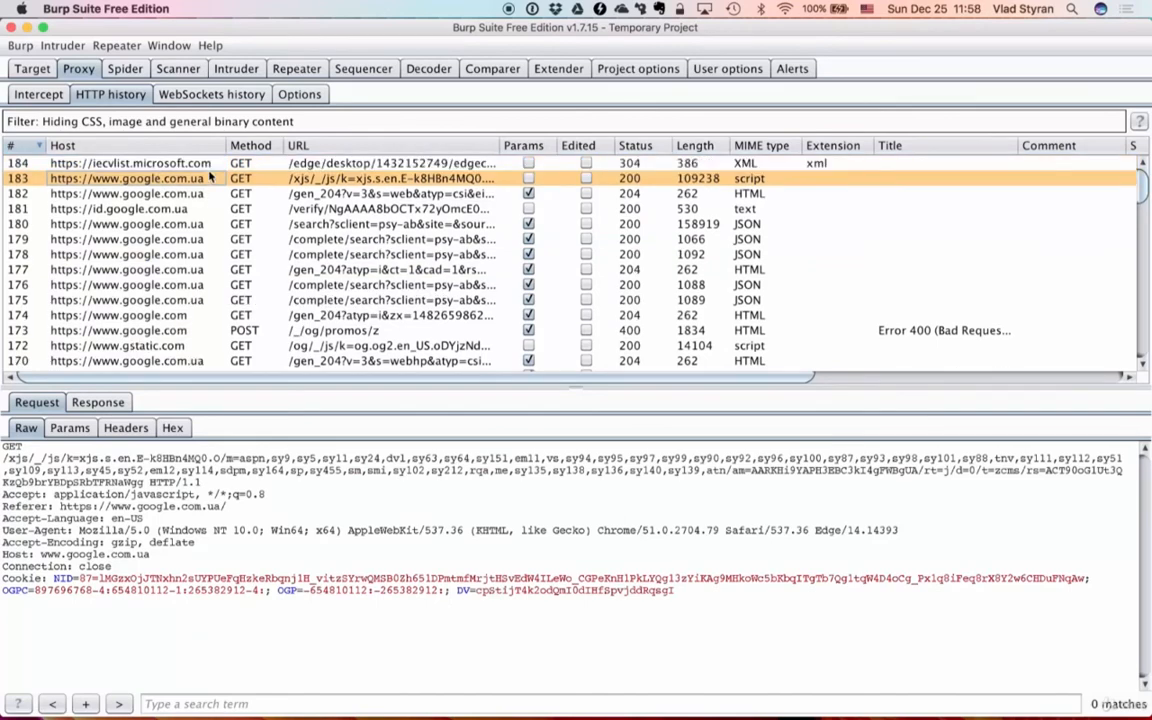
click(150, 193)
click(145, 224)
click(143, 254)
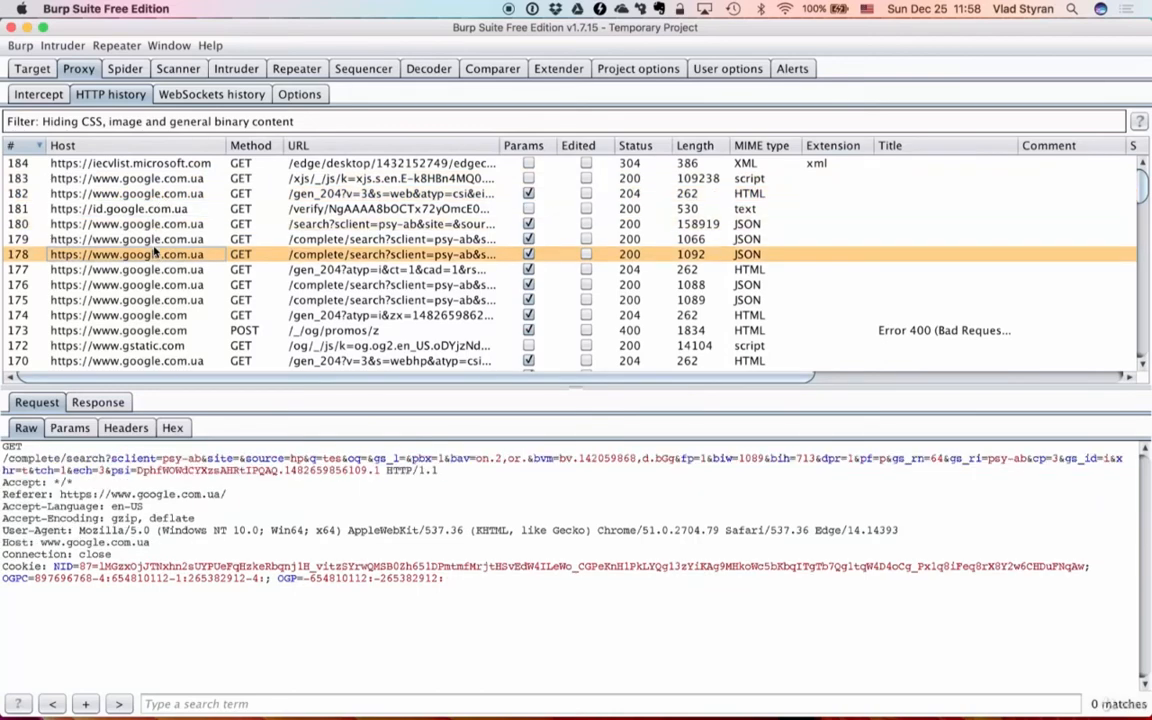
click(146, 278)
click(150, 256)
click(139, 222)
click(134, 206)
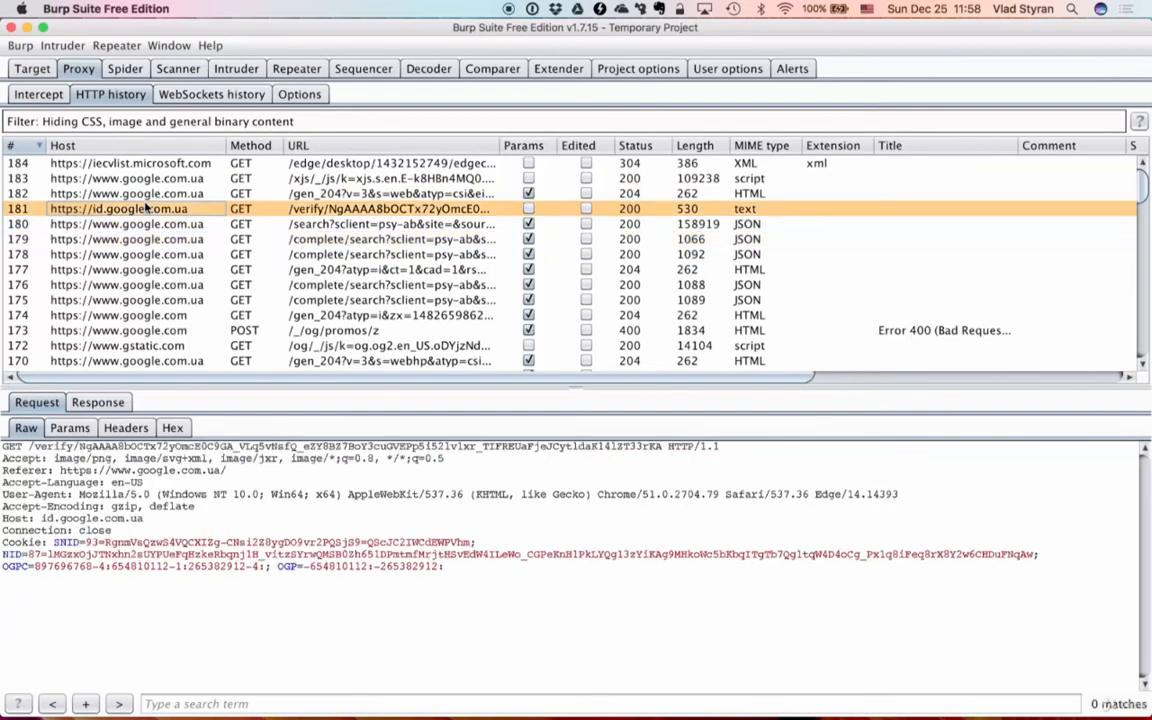
click(145, 179)
key(super+Tab)
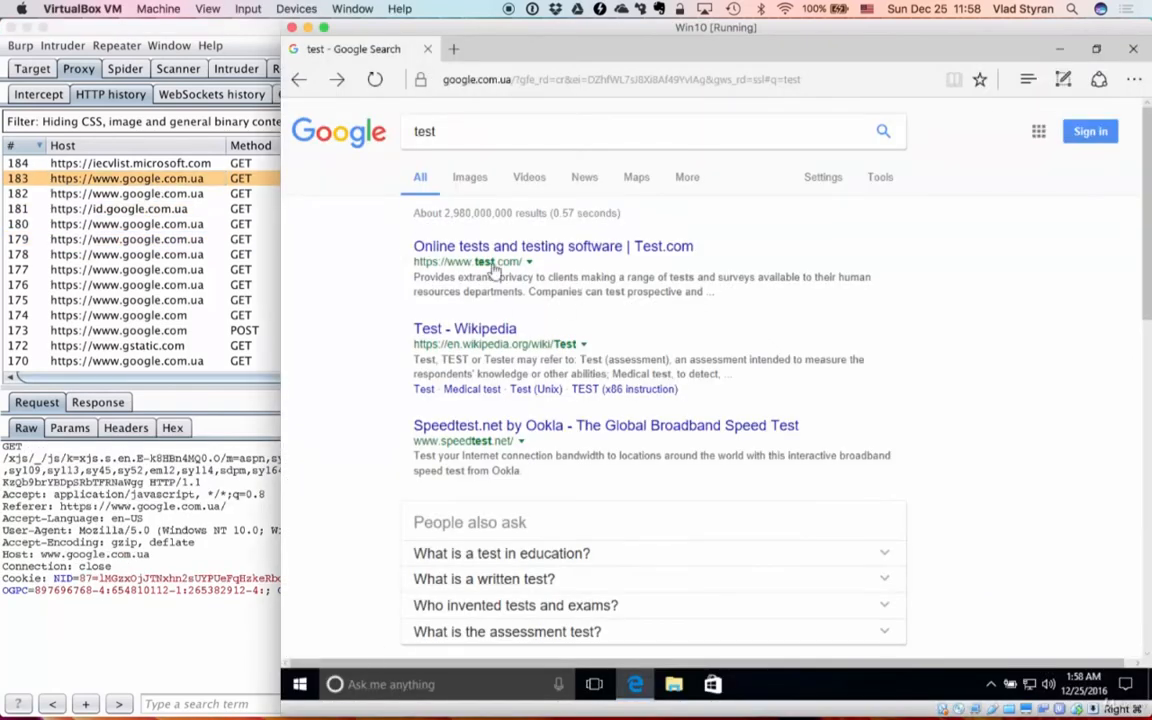
key(super+Tab)
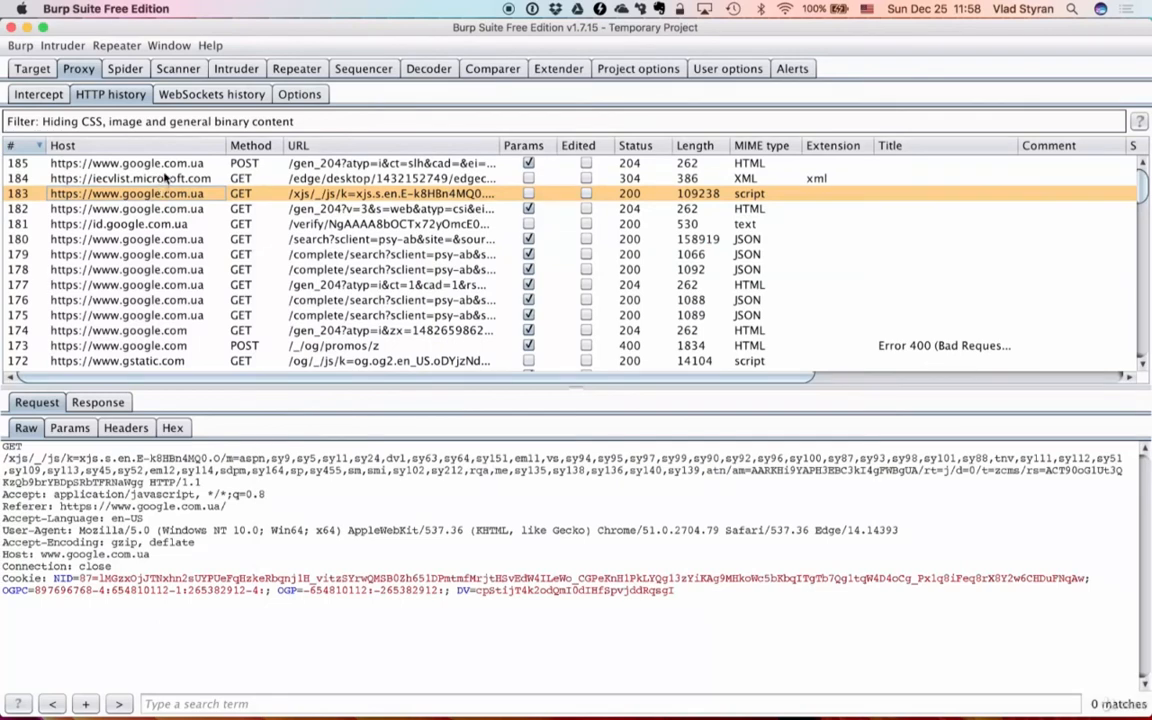
click(169, 178)
Return to the Windows 10 virtual machine and dismiss the "Restart required" notification
key(super+Tab)
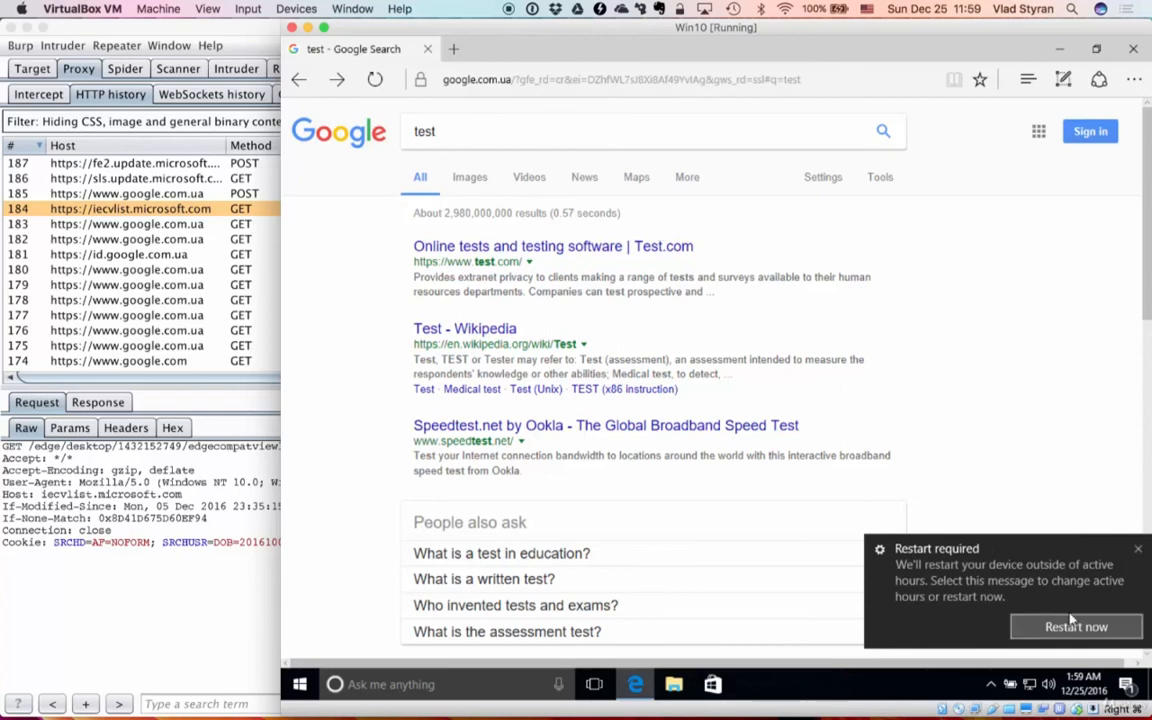
click(1138, 549)
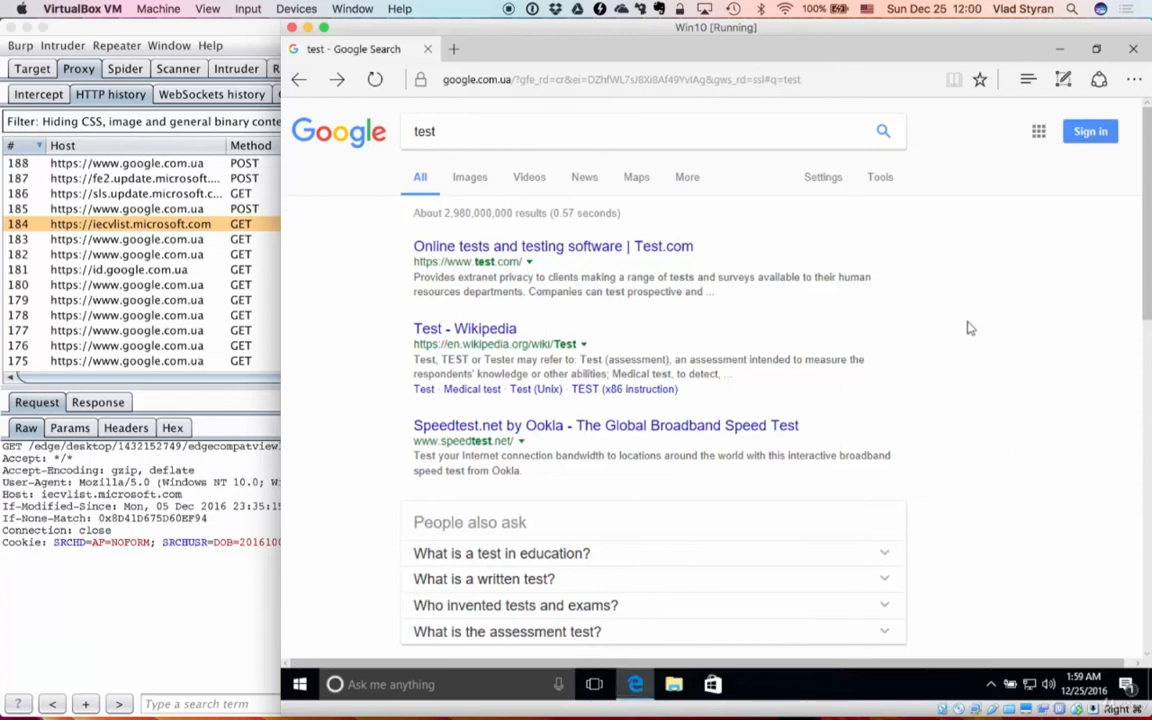